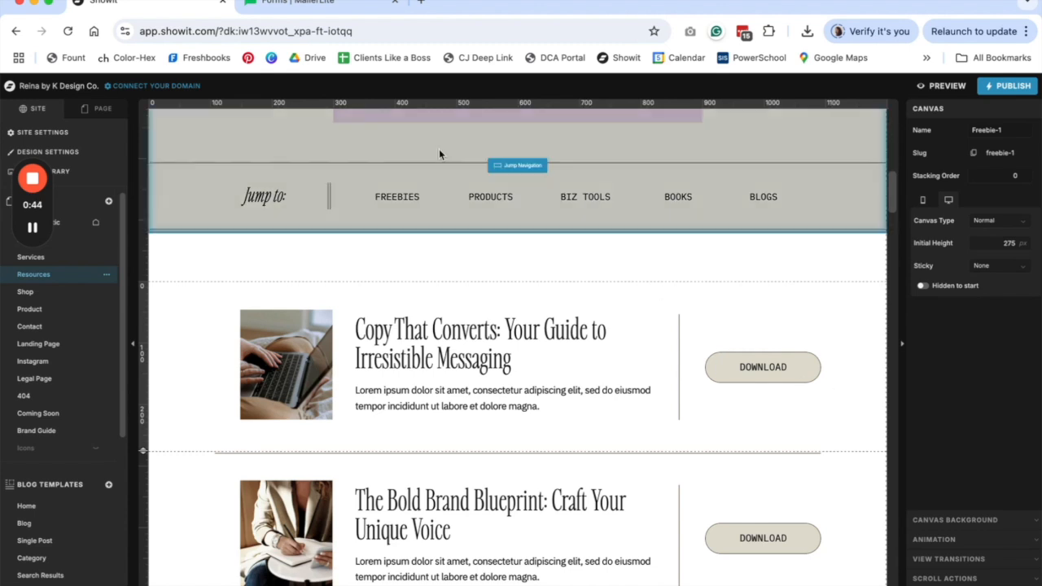
# - Switch from the Showit Resources page to the Forms | MailerLite tab
pyautogui.click(355, 9)
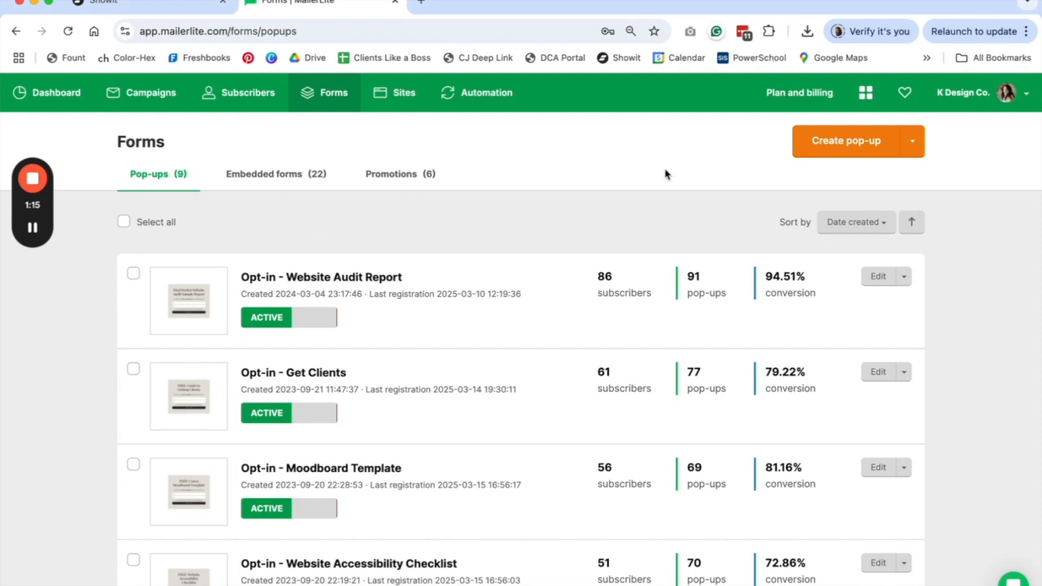
# - Create a new pop-up named 'Click Trigger - Freebie' and save it
pyautogui.click(902, 147)
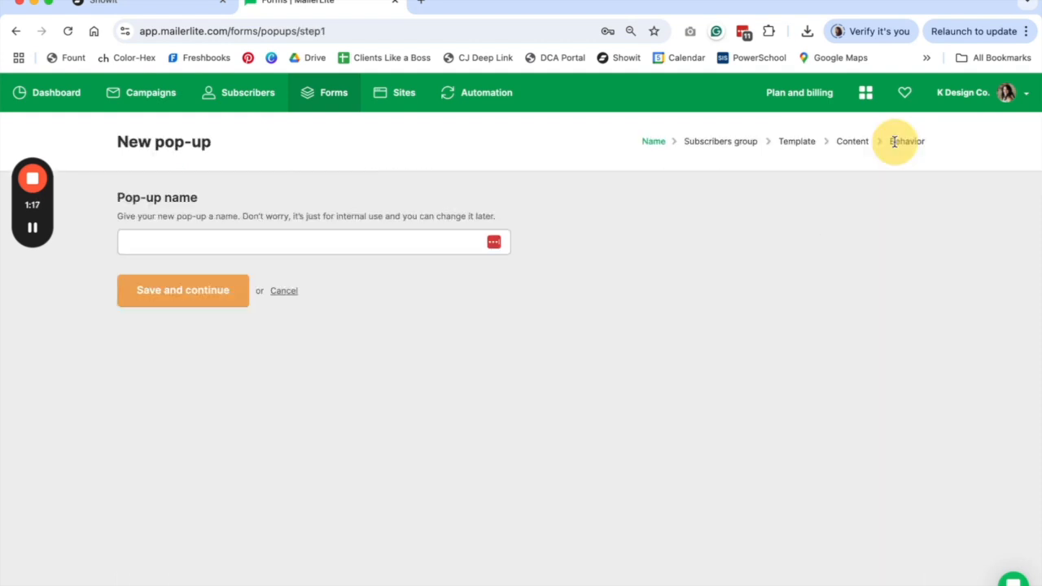
pyautogui.click(200, 245)
pyautogui.write('Click T')
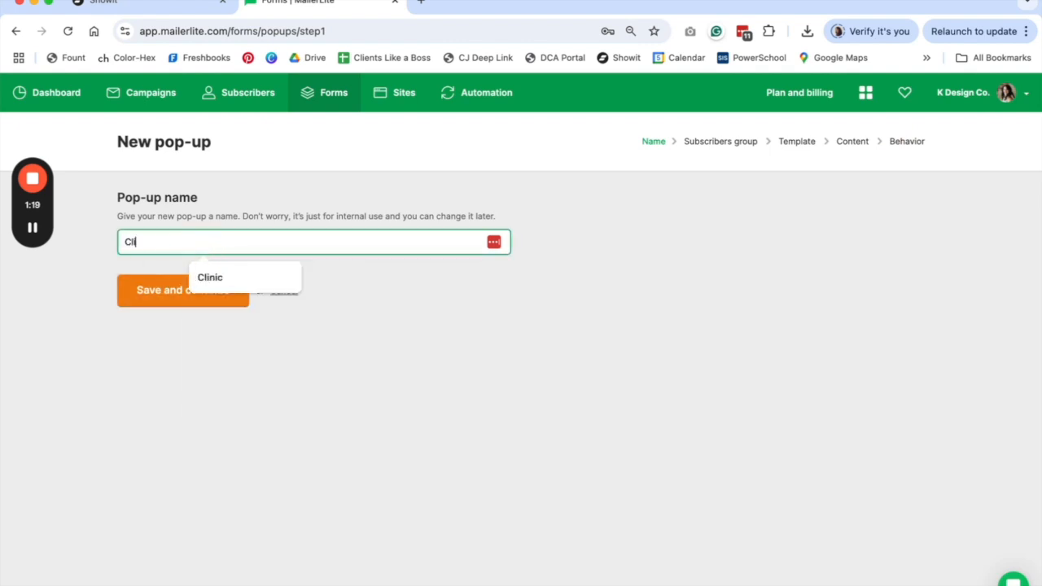
pyautogui.write('rigger -')
pyautogui.press('capslock')
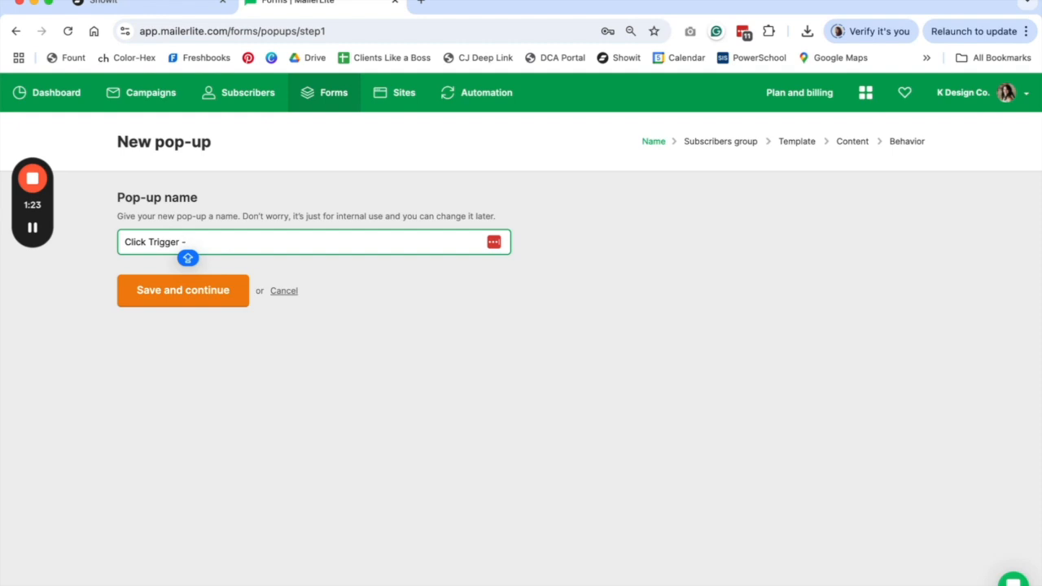
pyautogui.write('Freebie')
pyautogui.click(196, 305)
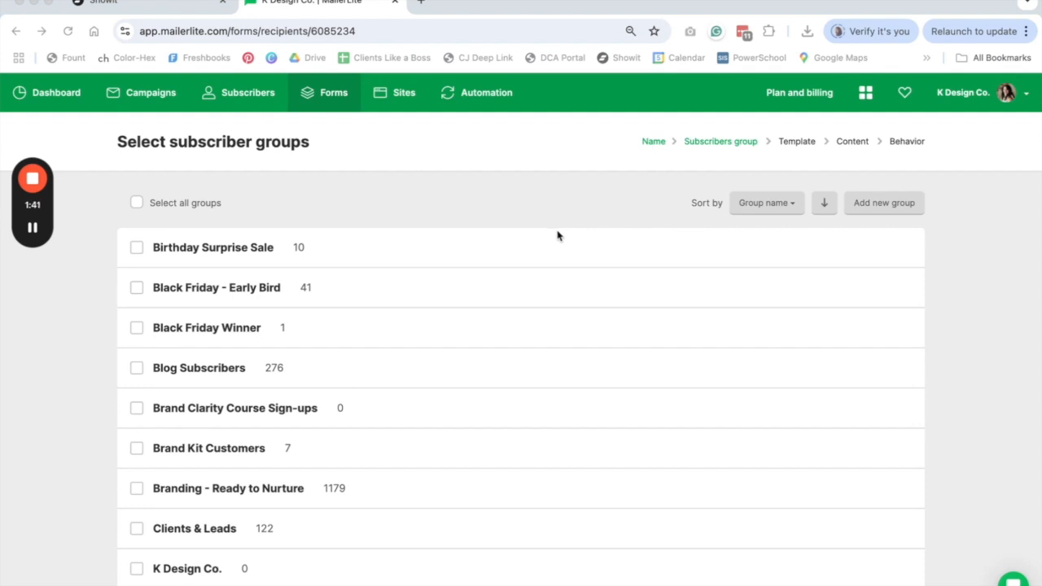
# - Assign the pop-up to the Blog Subscribers group and continue
pyautogui.click(137, 370)
pyautogui.click(137, 369)
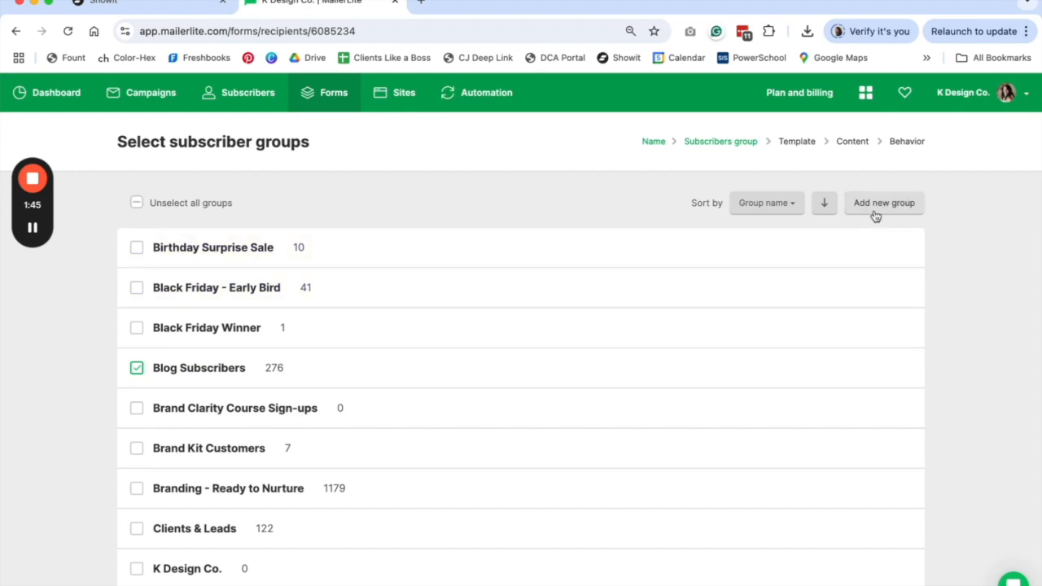
pyautogui.scroll(-20, 438, 284)
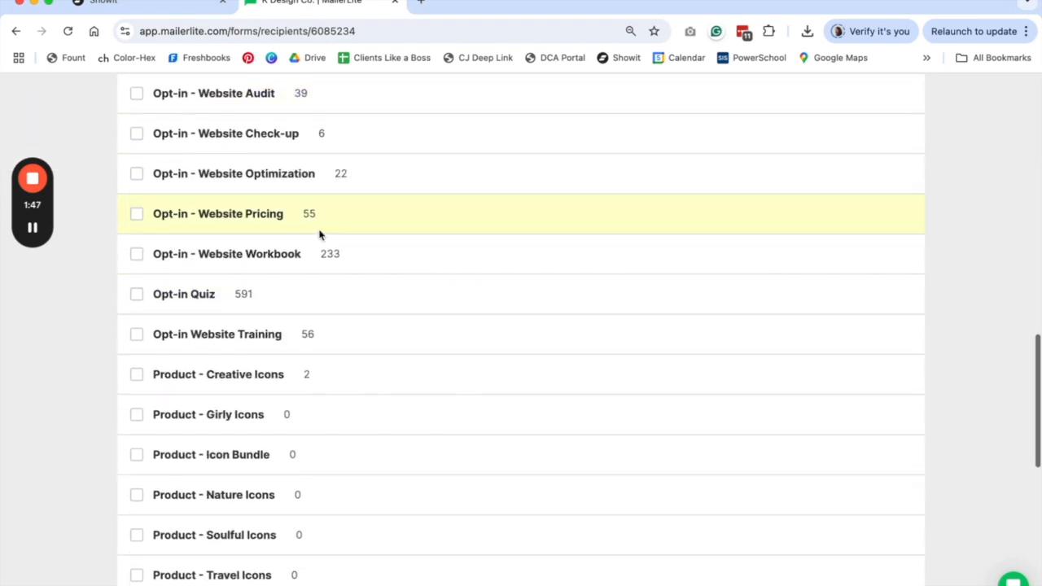
pyautogui.click(184, 522)
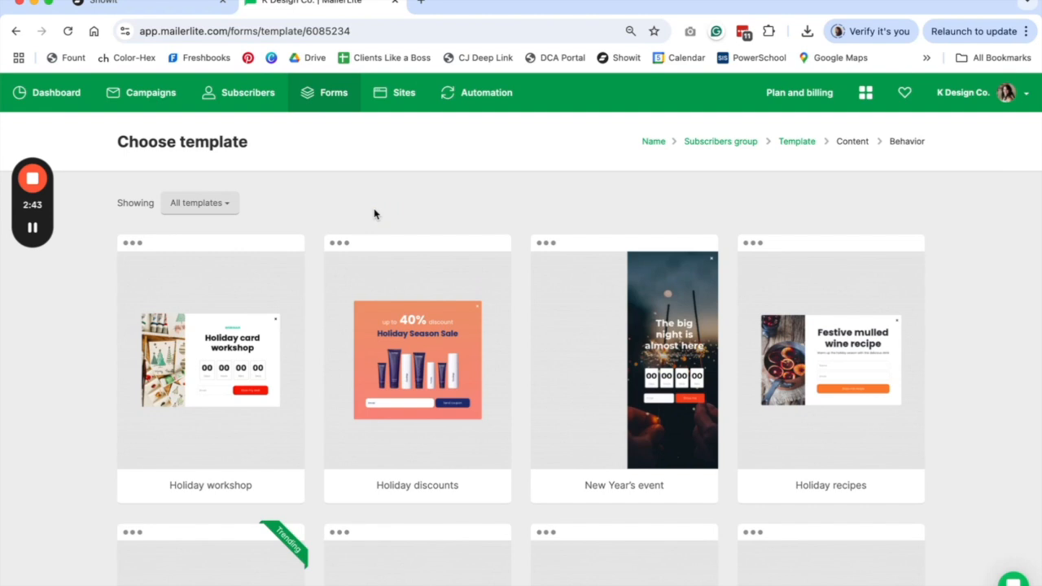
# - Choose the Product pop template for the pop-up
pyautogui.scroll(-3, 375, 214)
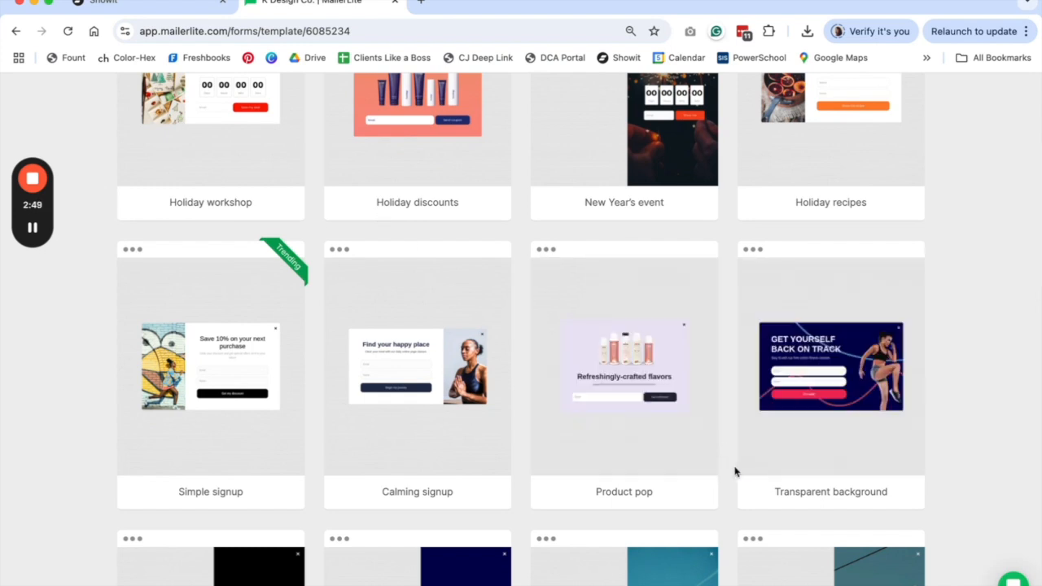
pyautogui.scroll(1, 735, 472)
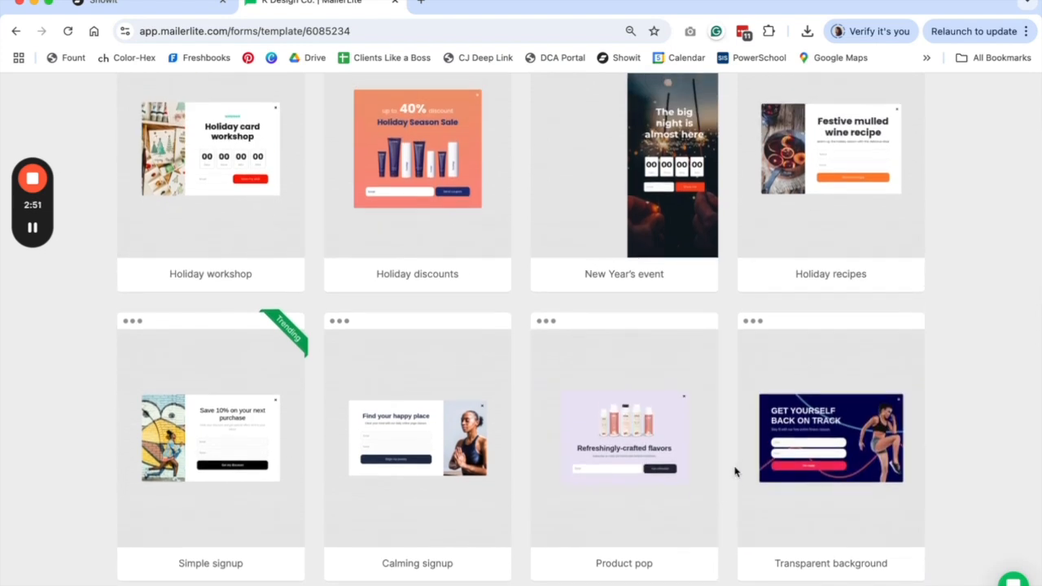
pyautogui.moveTo(376, 189)
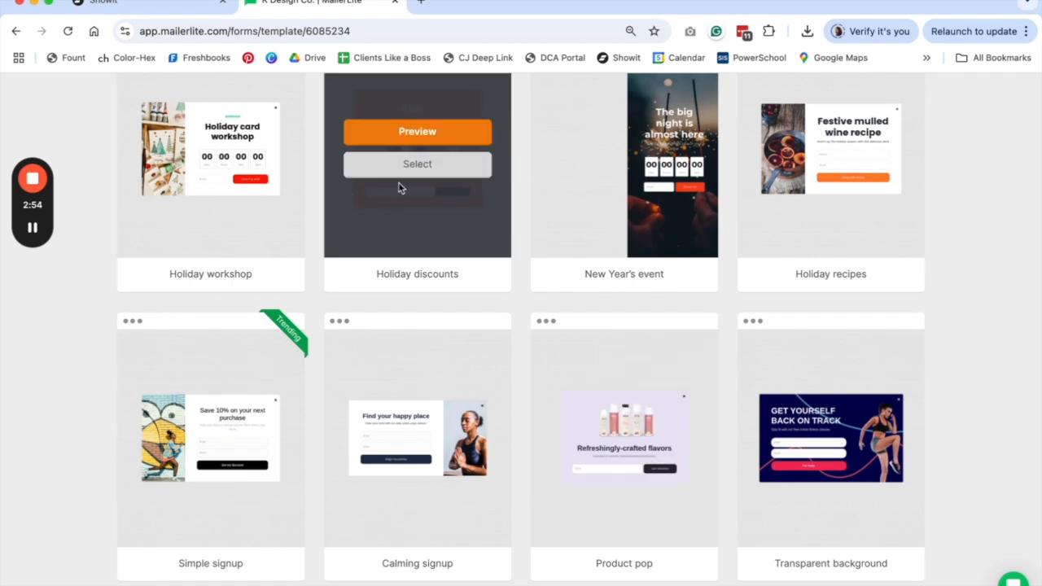
pyautogui.click(646, 461)
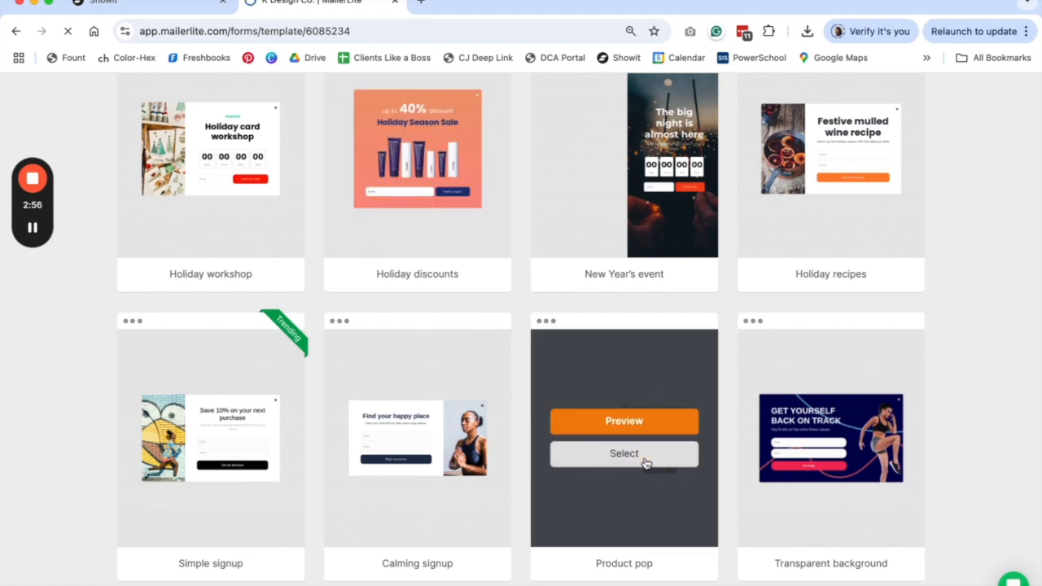
# - Open Product pop, delete its product image, and retitle it 'Grab your freebie now!'
pyautogui.click(630, 457)
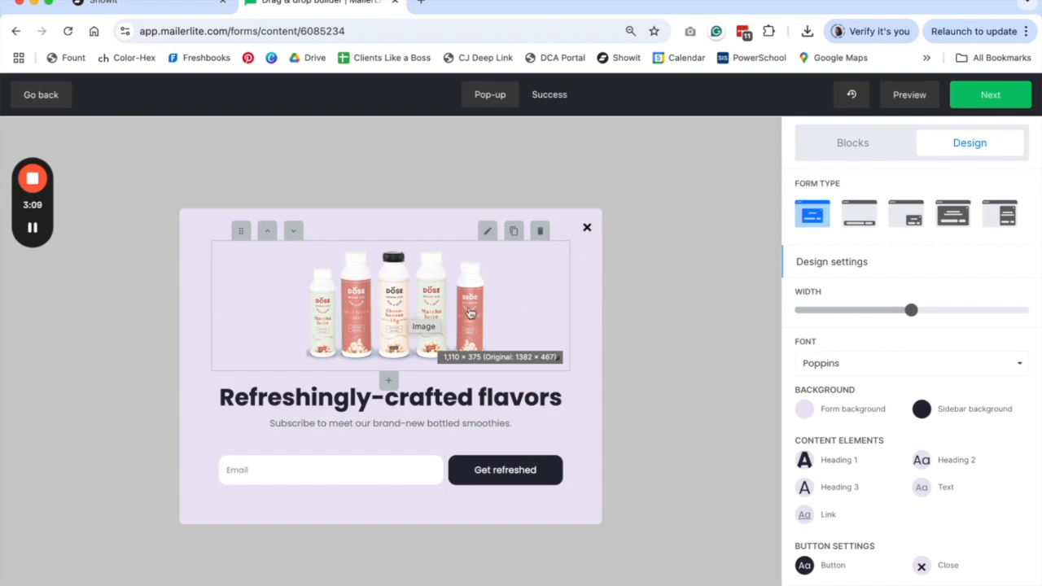
pyautogui.click(543, 234)
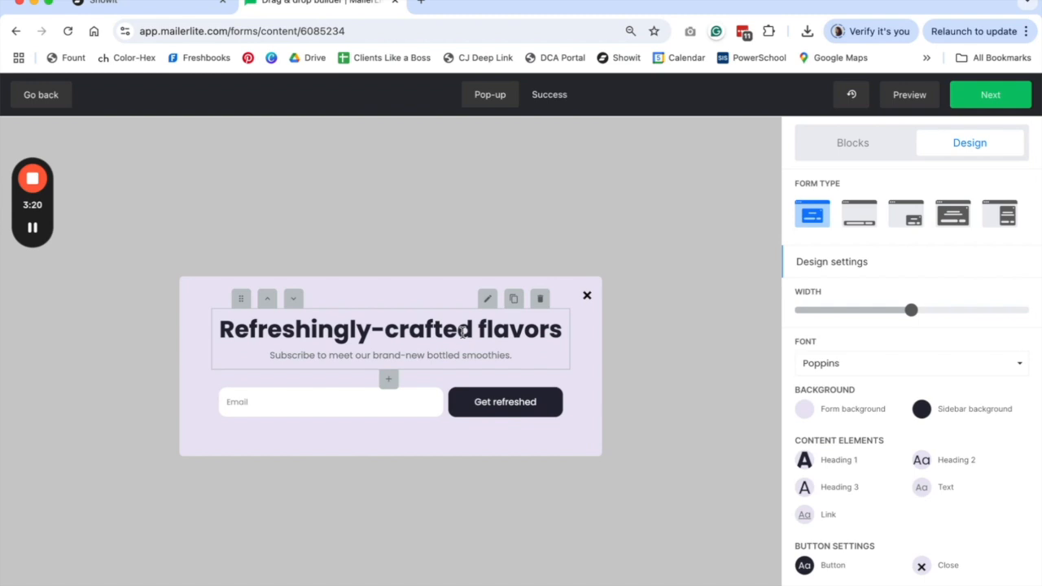
pyautogui.doubleClick(500, 328)
pyautogui.click(557, 330)
pyautogui.moveTo(557, 329); pyautogui.dragTo(217, 356)
pyautogui.write('Grab')
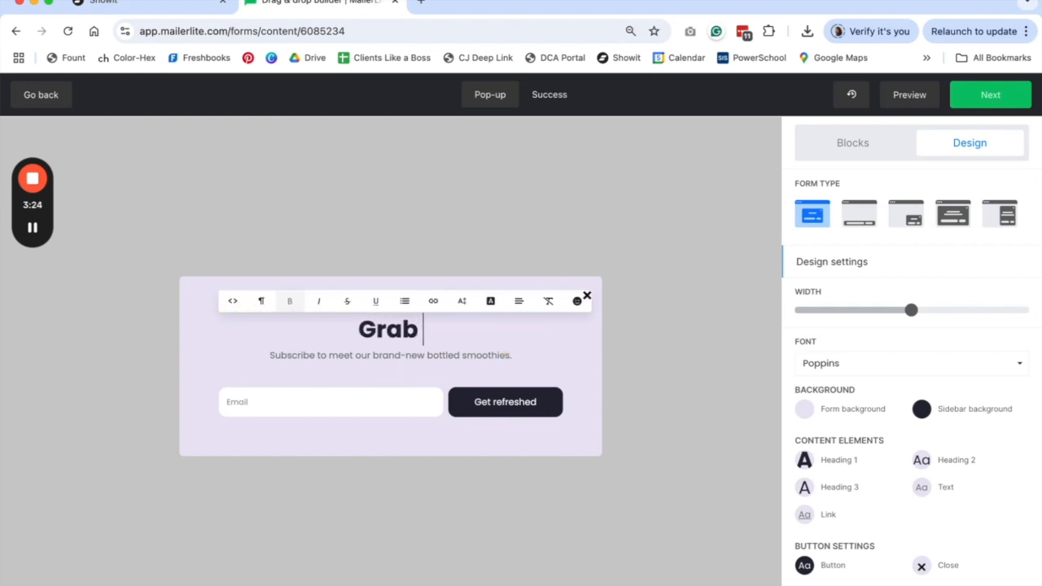
pyautogui.write(' your freebie now!')
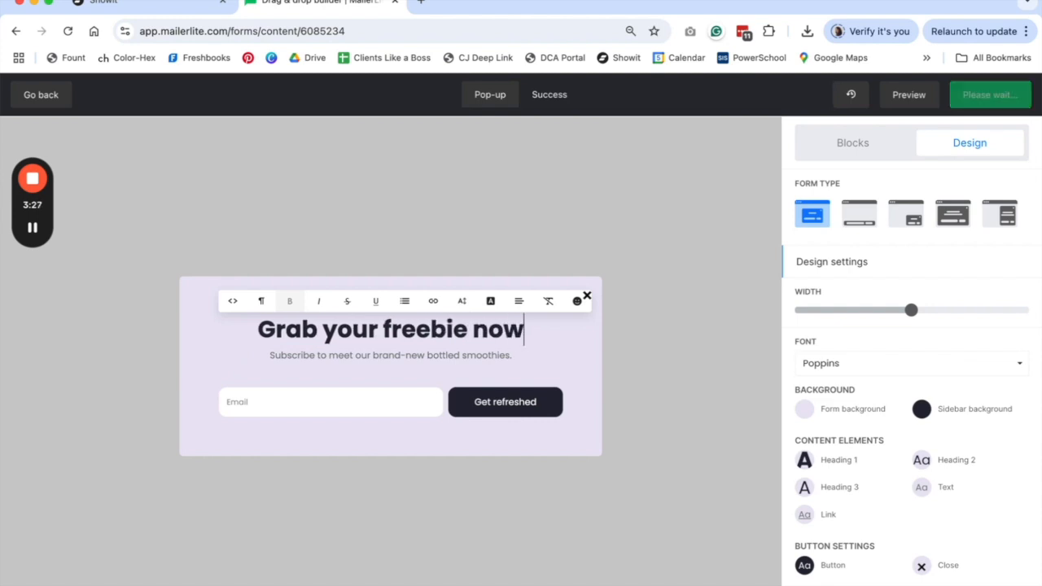
# - Set the subtitle to 'Enter your best email address to get the freebie!' and open form background settings
pyautogui.tripleClick(376, 355)
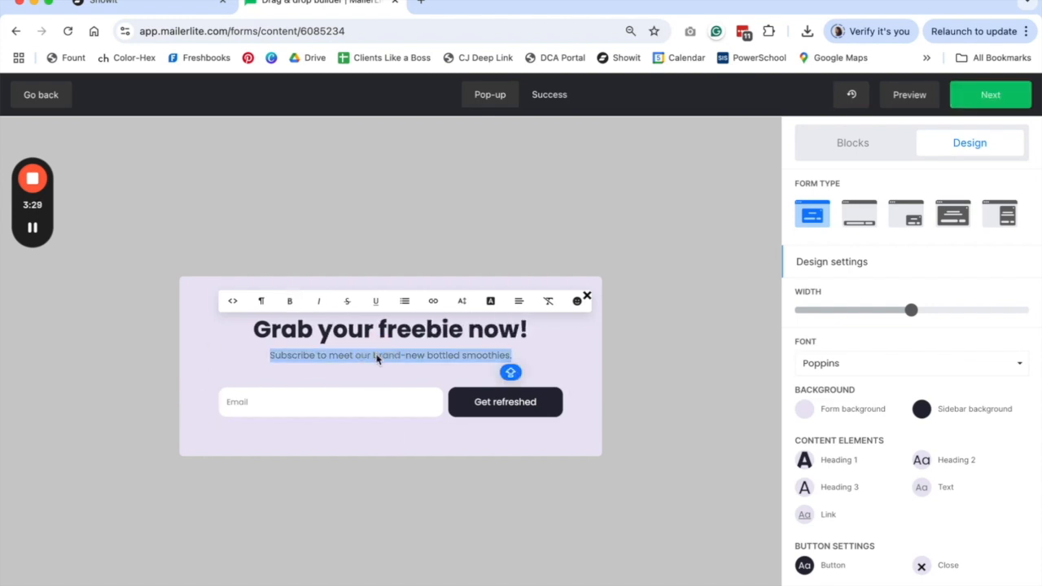
pyautogui.write('Enter you')
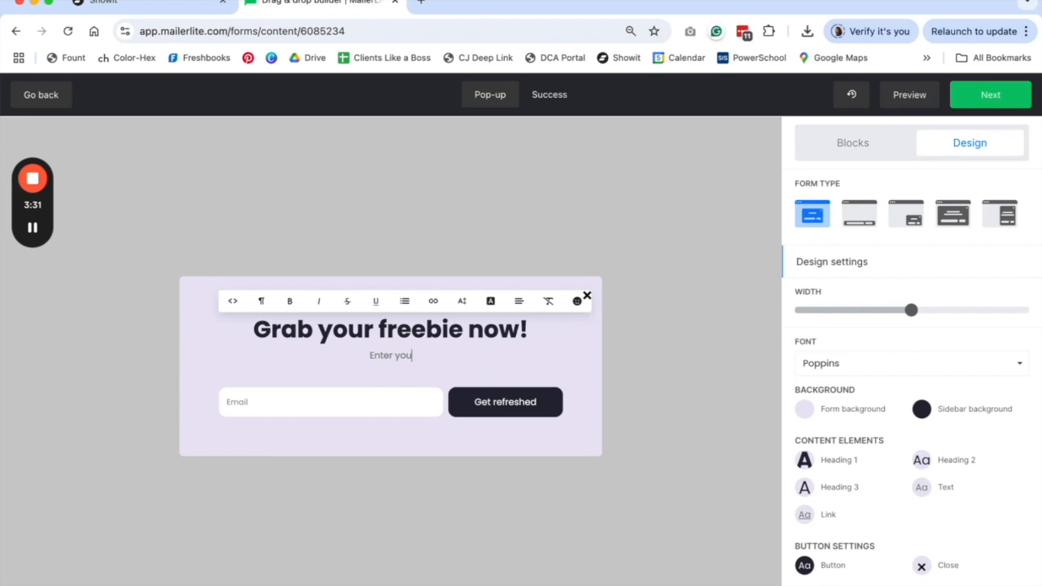
pyautogui.write('r best email addre')
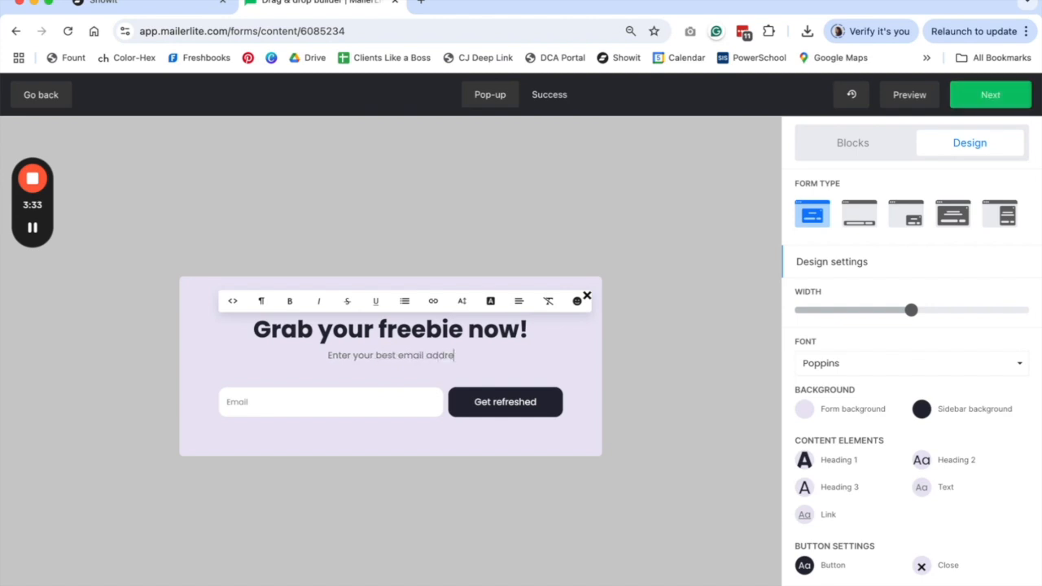
pyautogui.write('ss to get the freebie!')
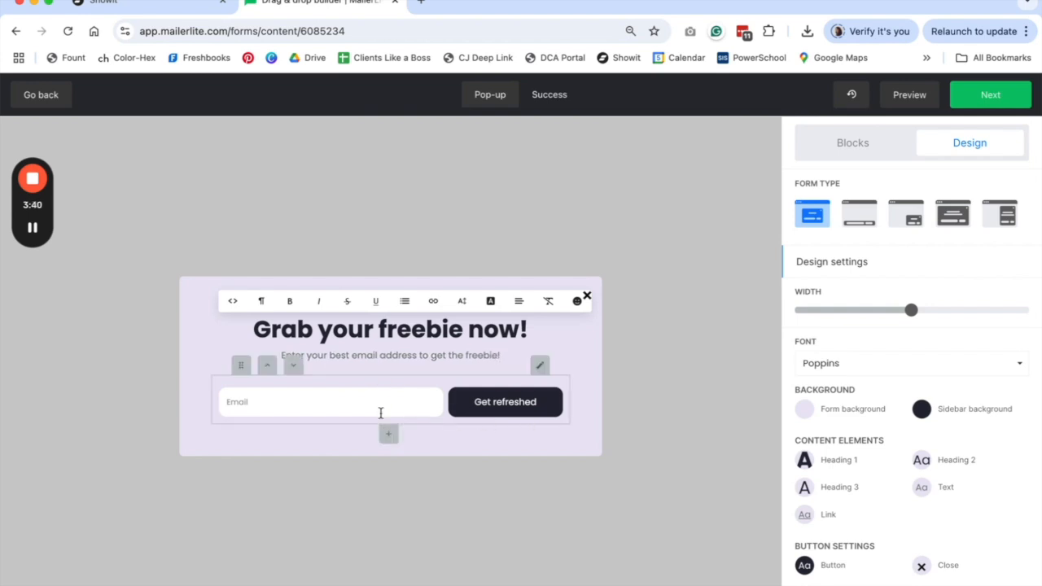
pyautogui.click(418, 382)
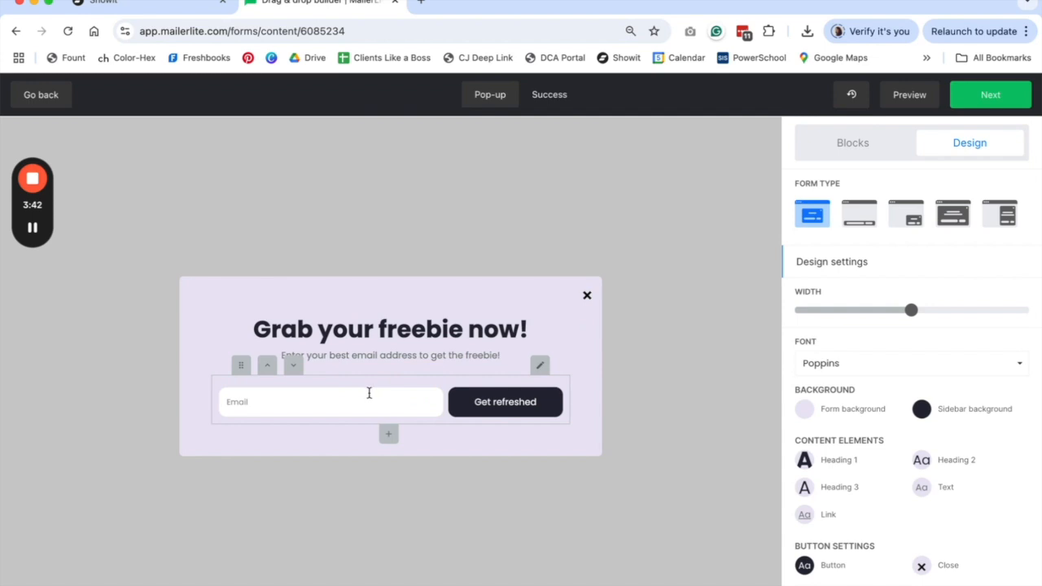
pyautogui.scroll(-1, 961, 446)
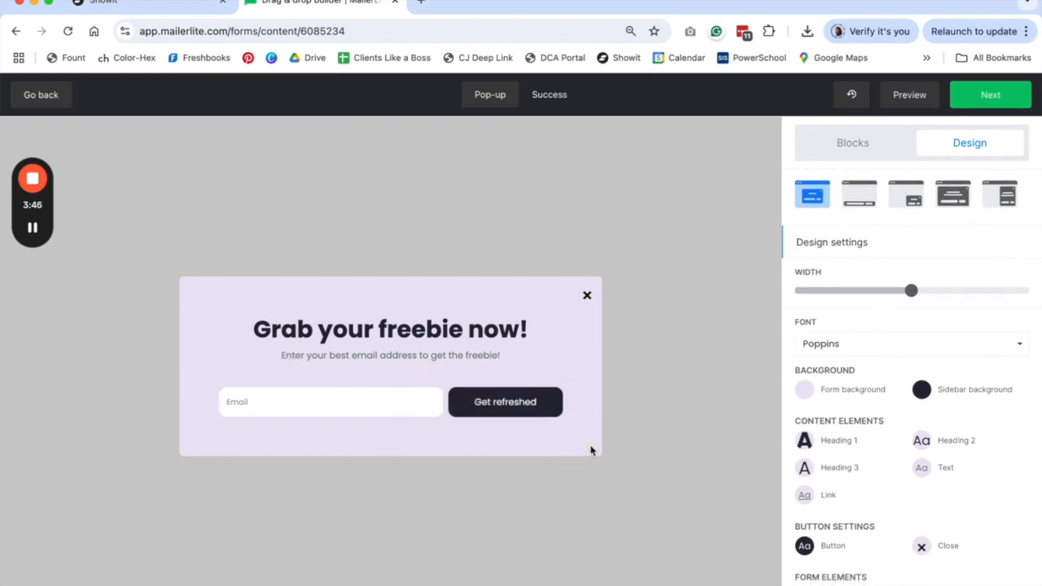
pyautogui.click(806, 392)
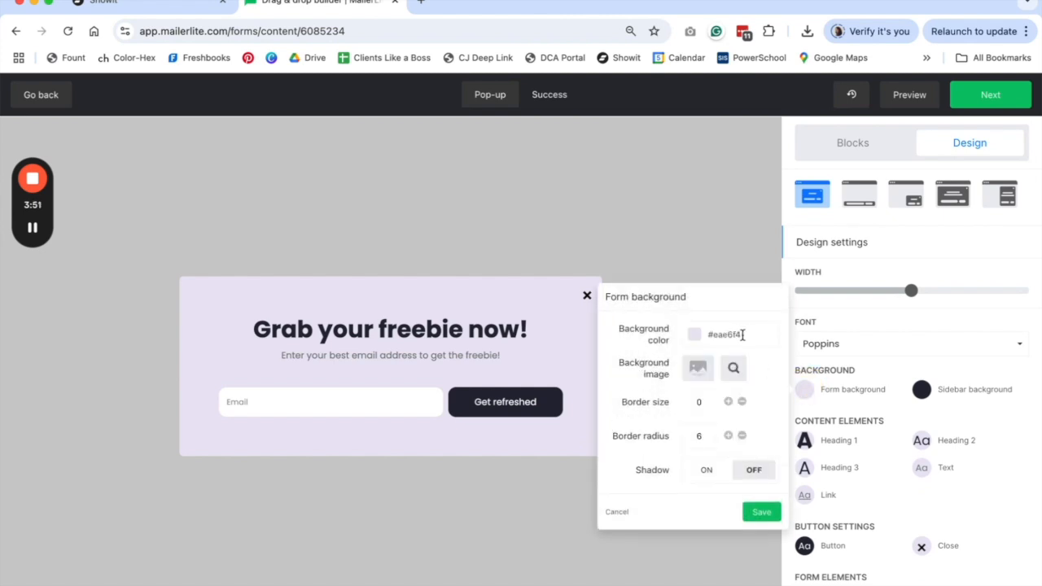
# - Copy palette colour 4's hex value E7D7E7 from Showit's design settings
pyautogui.click(122, 3)
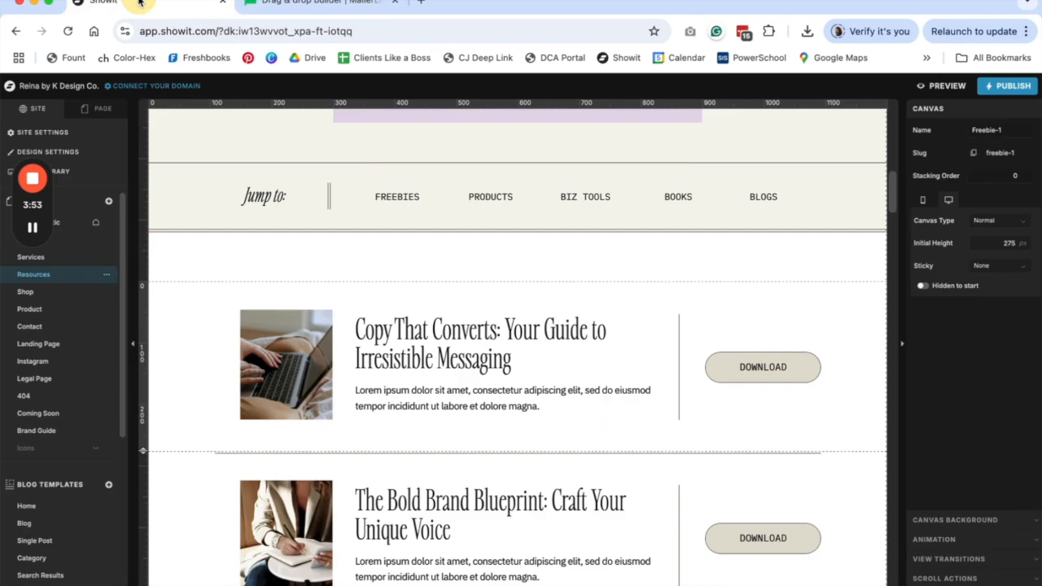
pyautogui.click(70, 151)
pyautogui.moveTo(39, 204); pyautogui.dragTo(57, 324)
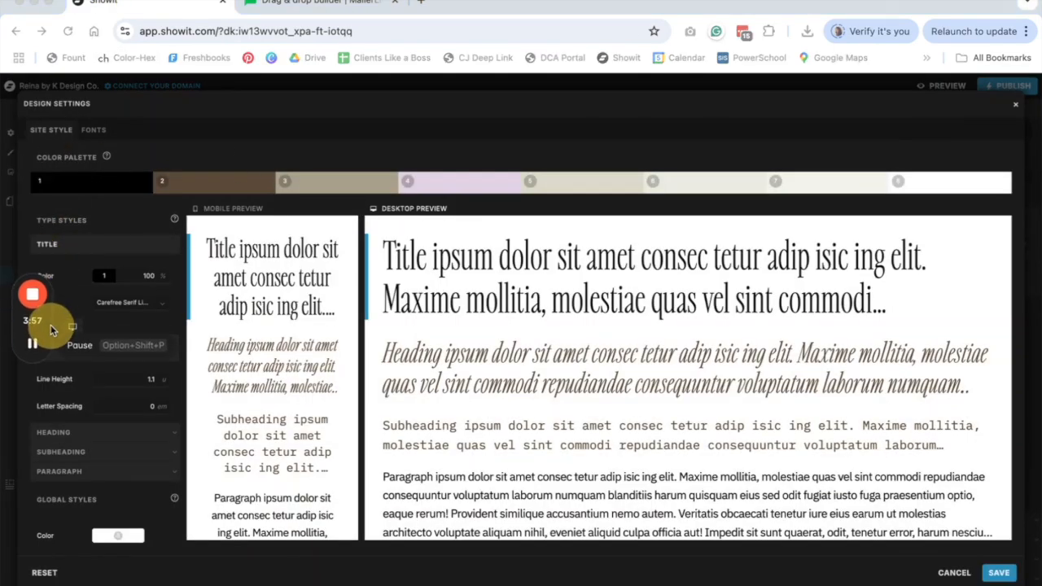
pyautogui.click(493, 183)
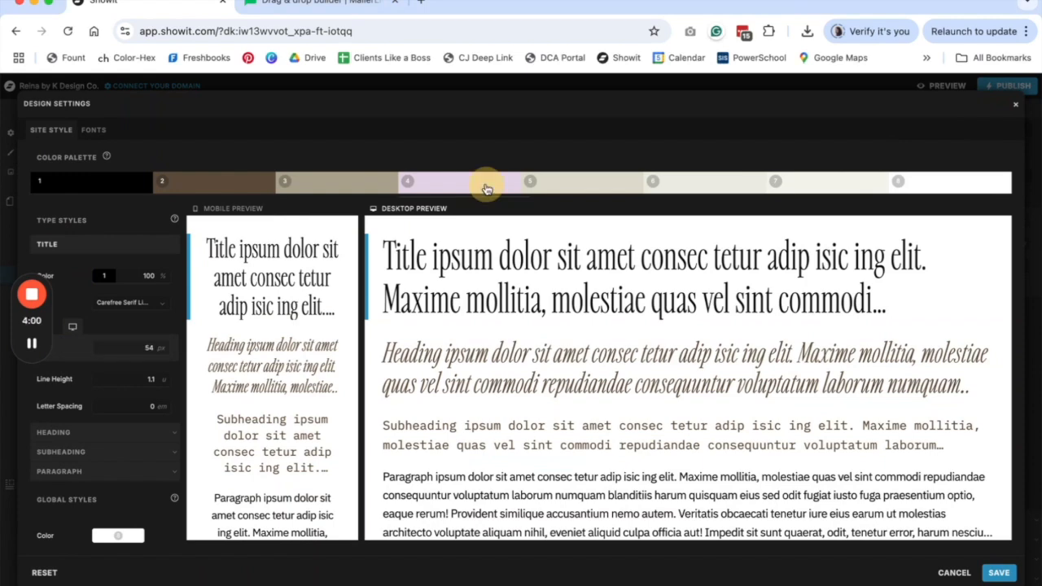
pyautogui.doubleClick(421, 319)
pyautogui.hotkey('ctrl', 'c')
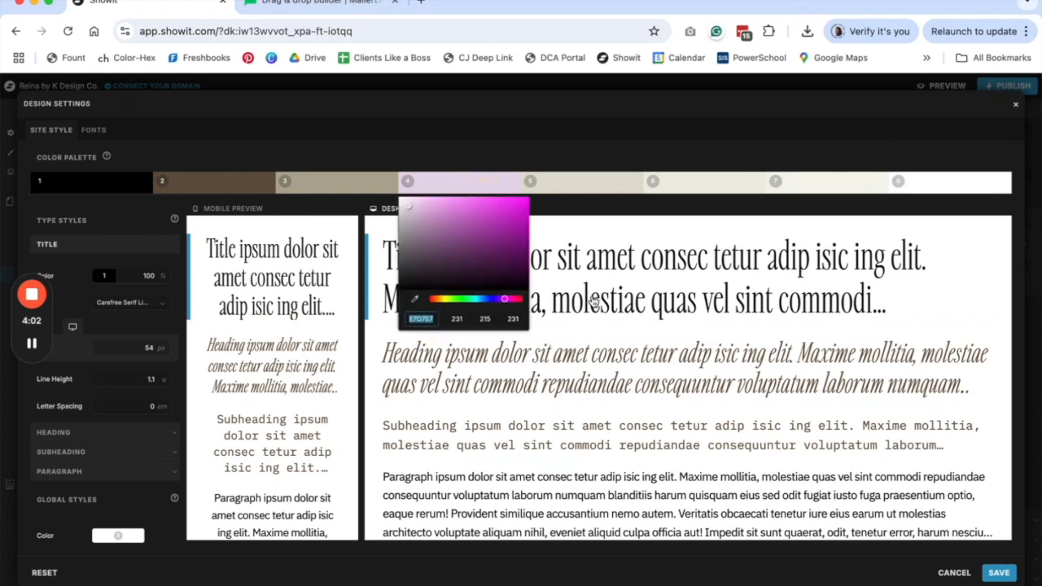
pyautogui.click(383, 12)
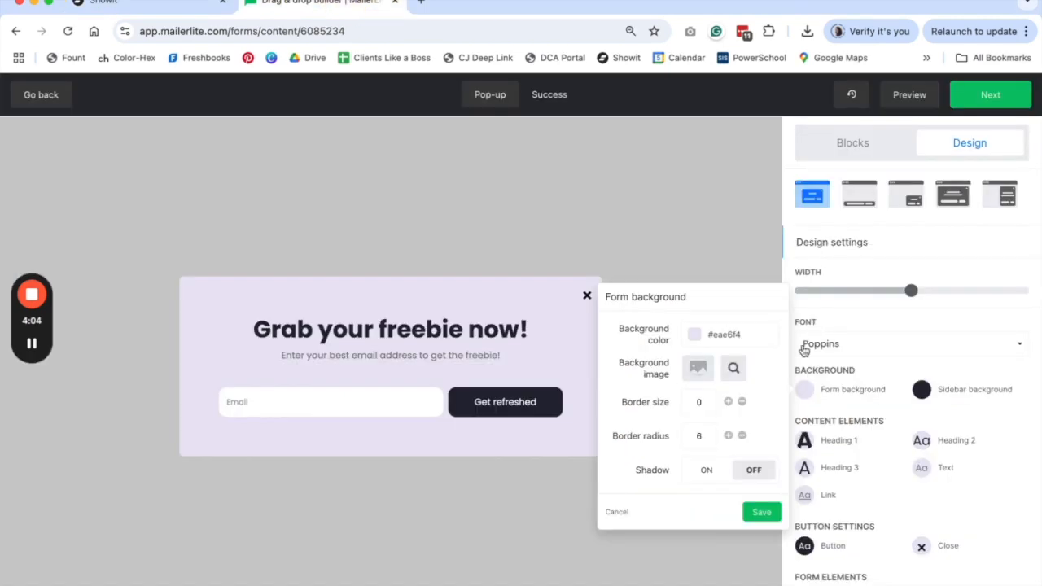
# - Set the pop-up's form background to the pale pink #e7d7e7
pyautogui.click(736, 334)
pyautogui.hotkey('ctrl', 'v')
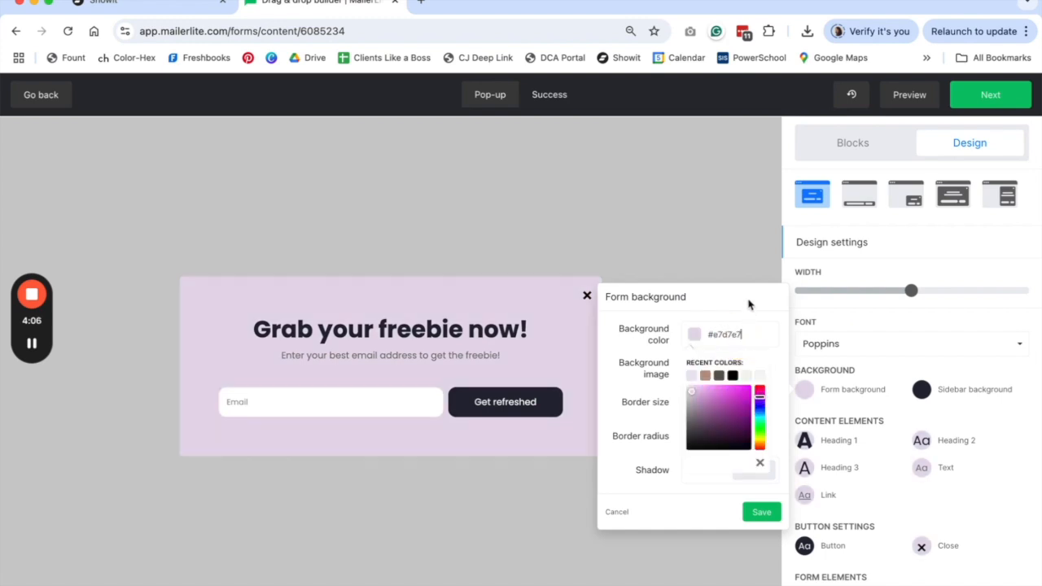
pyautogui.click(766, 515)
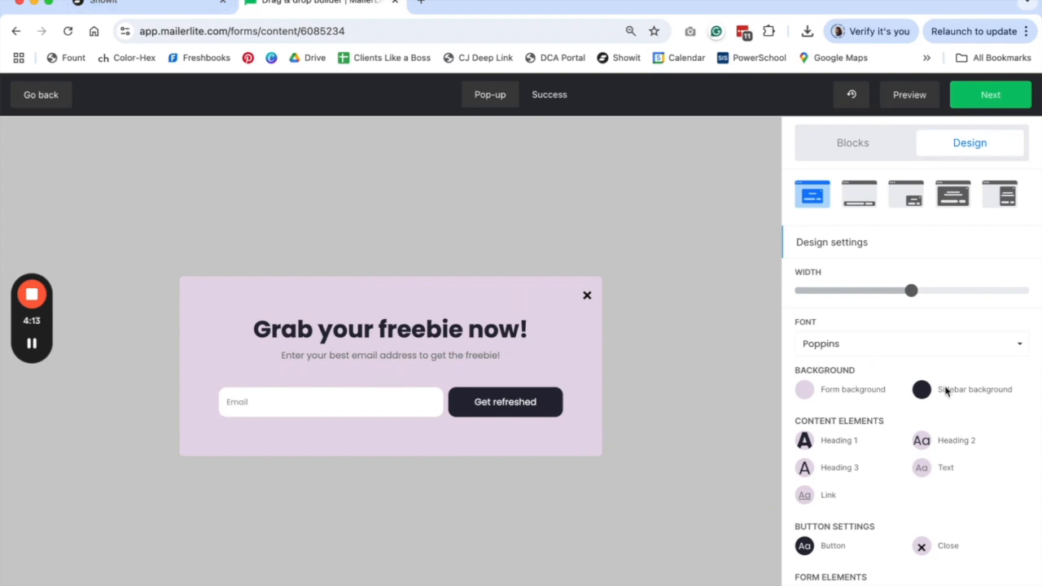
# - Style the heading as non-bold Playfair Display at size 45
pyautogui.click(805, 442)
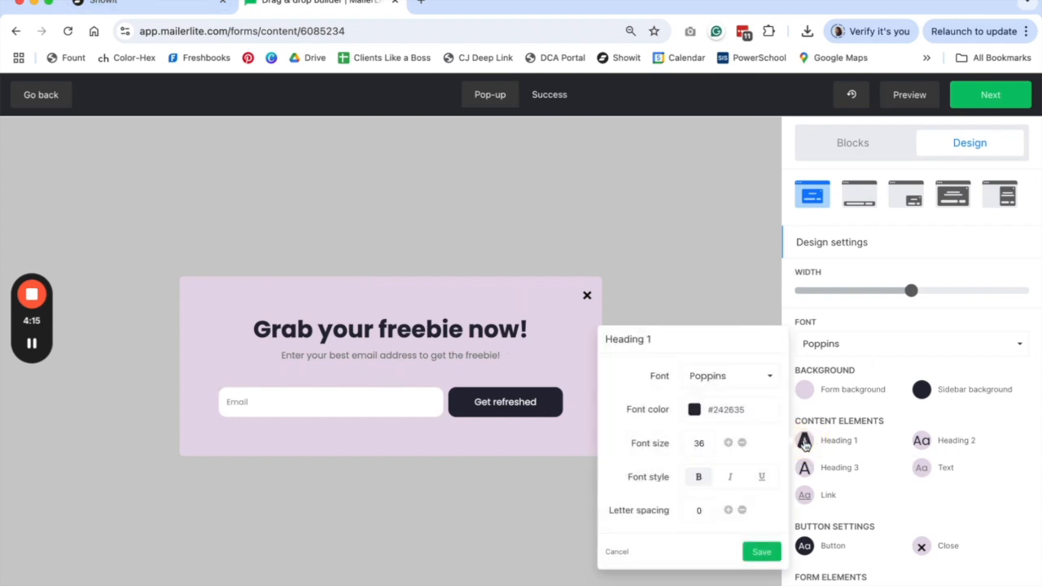
pyautogui.click(769, 376)
pyautogui.click(749, 401)
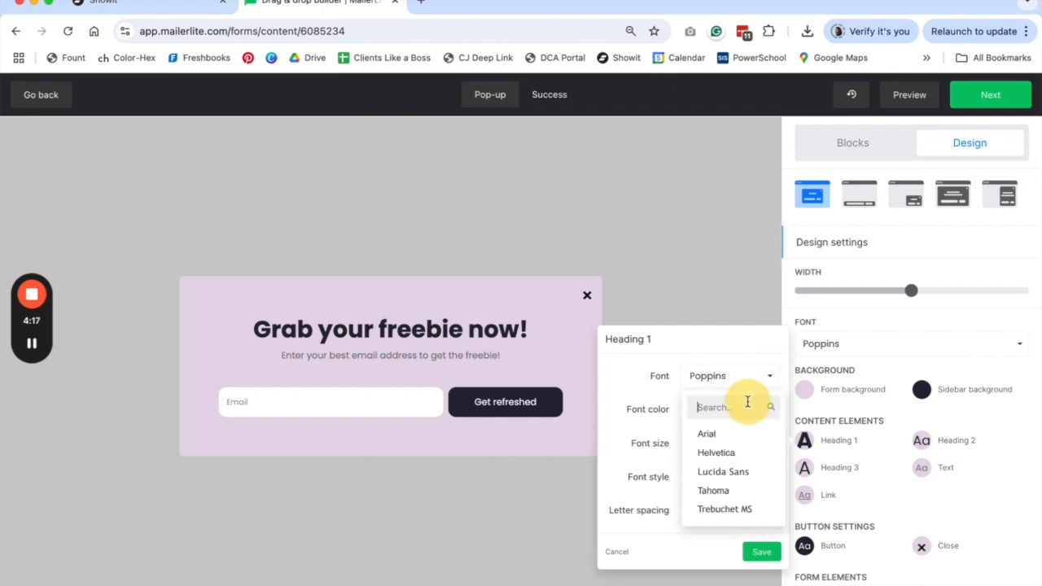
pyautogui.write('play')
pyautogui.click(729, 434)
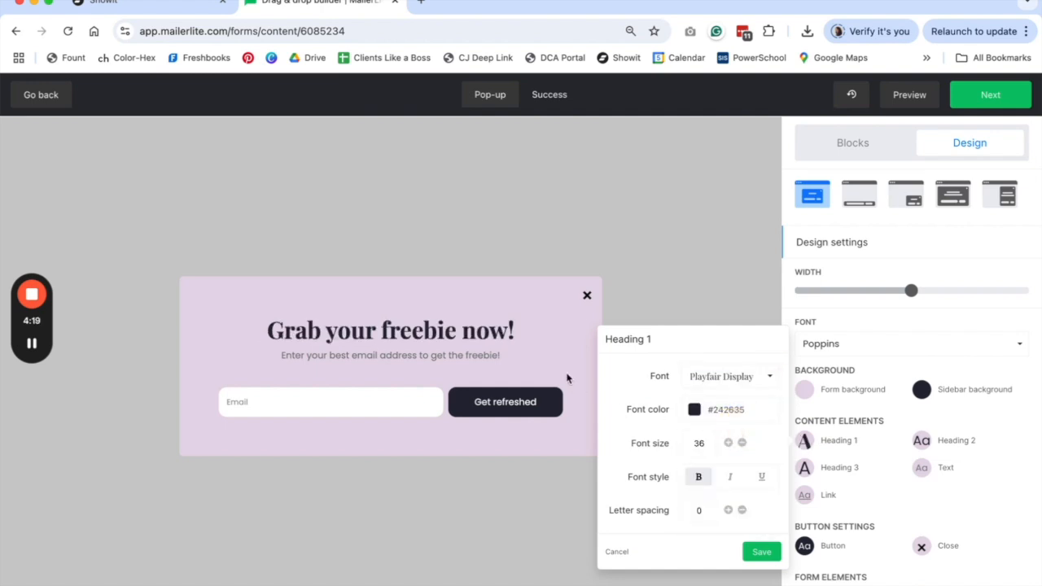
pyautogui.click(698, 479)
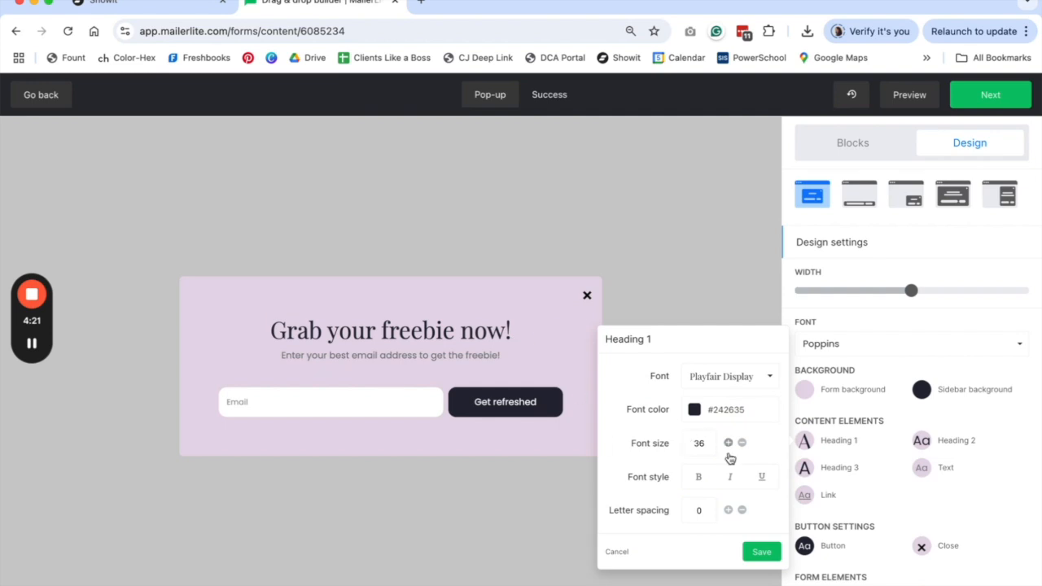
pyautogui.click(729, 443)
pyautogui.click(728, 443)
pyautogui.click(729, 443)
pyautogui.click(728, 443)
pyautogui.click(729, 443)
pyautogui.click(772, 554)
# - Make the subtitle text black (#000000) at size 16
pyautogui.tripleClick(456, 358)
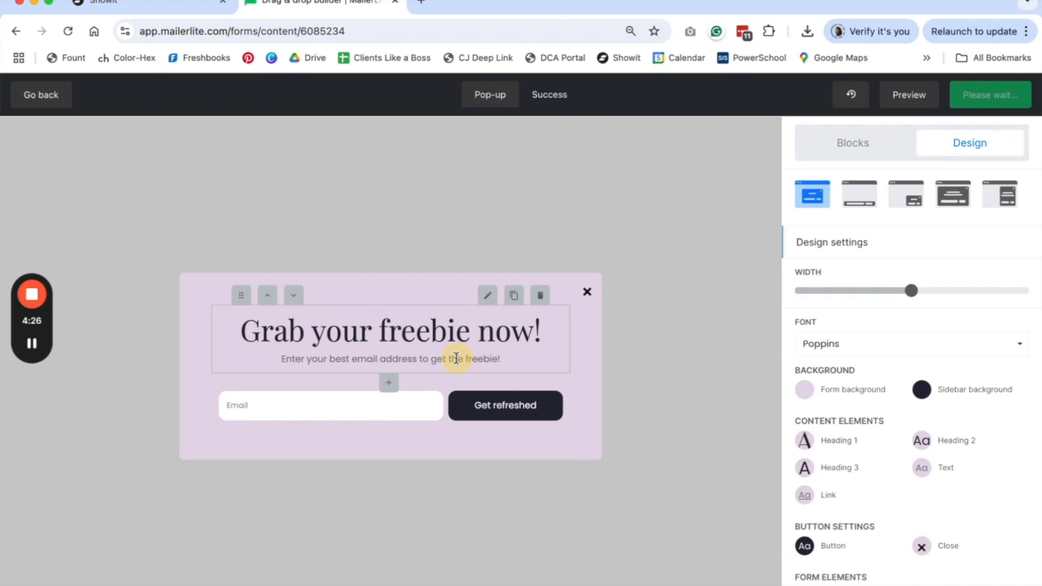
pyautogui.click(926, 472)
pyautogui.click(812, 463)
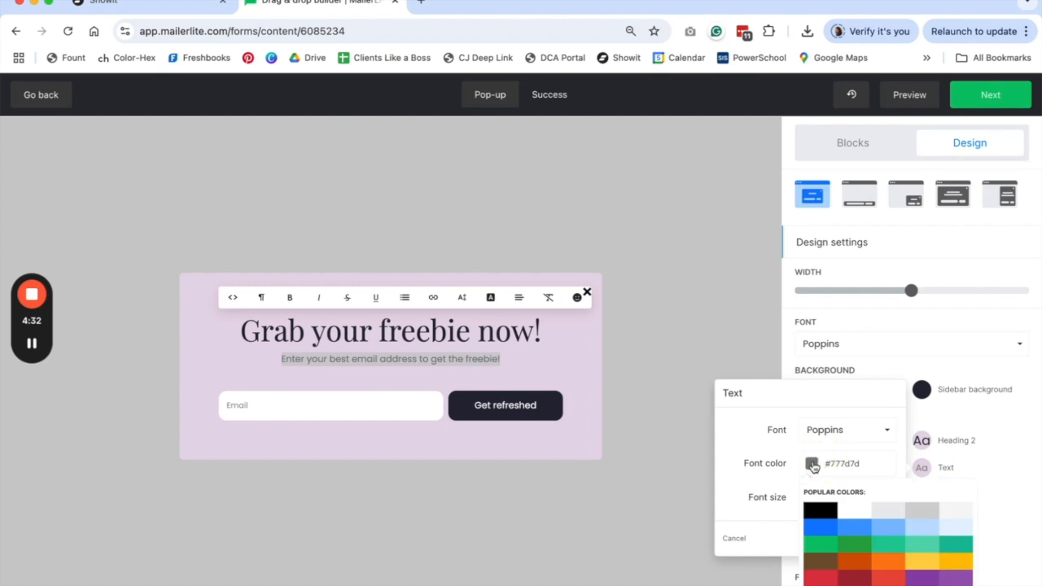
pyautogui.click(817, 511)
pyautogui.click(868, 399)
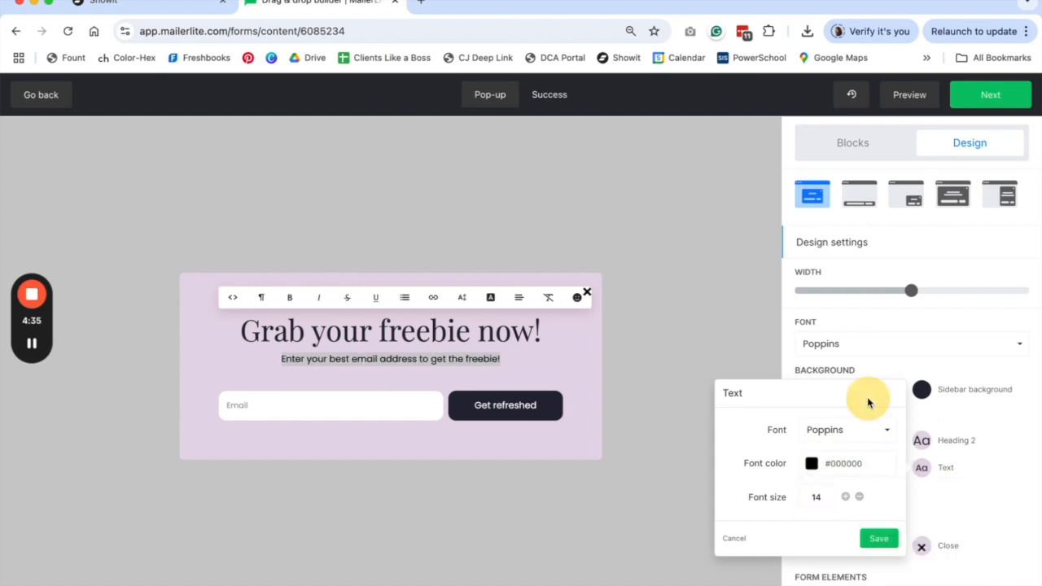
pyautogui.click(846, 496)
pyautogui.click(846, 497)
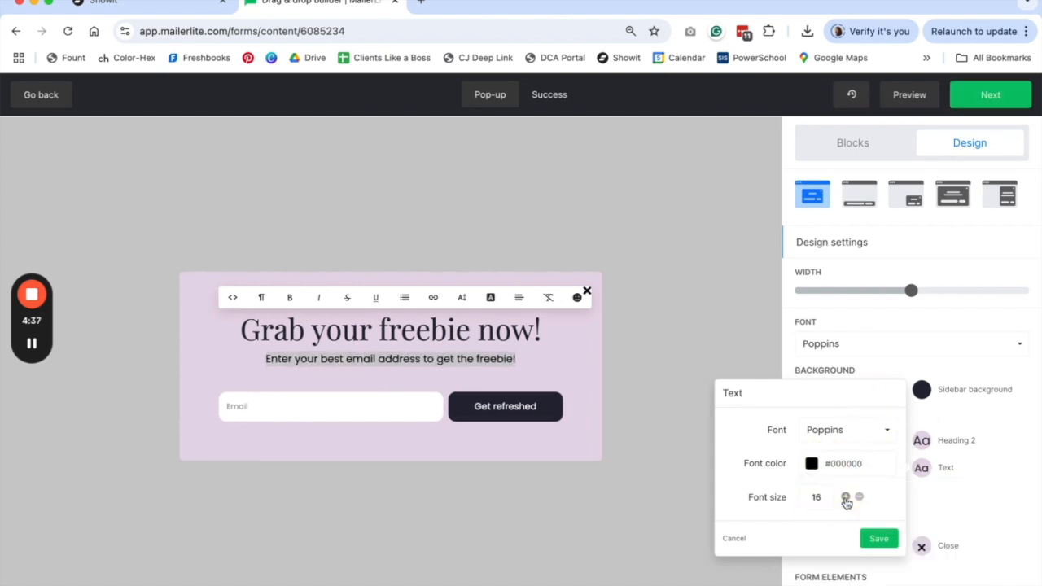
pyautogui.click(879, 538)
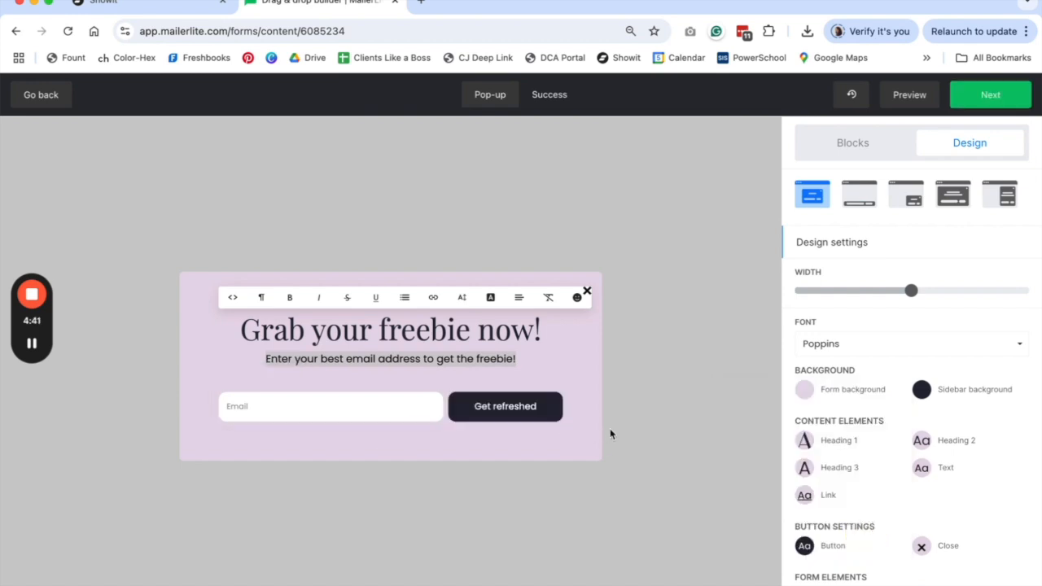
pyautogui.click(158, 8)
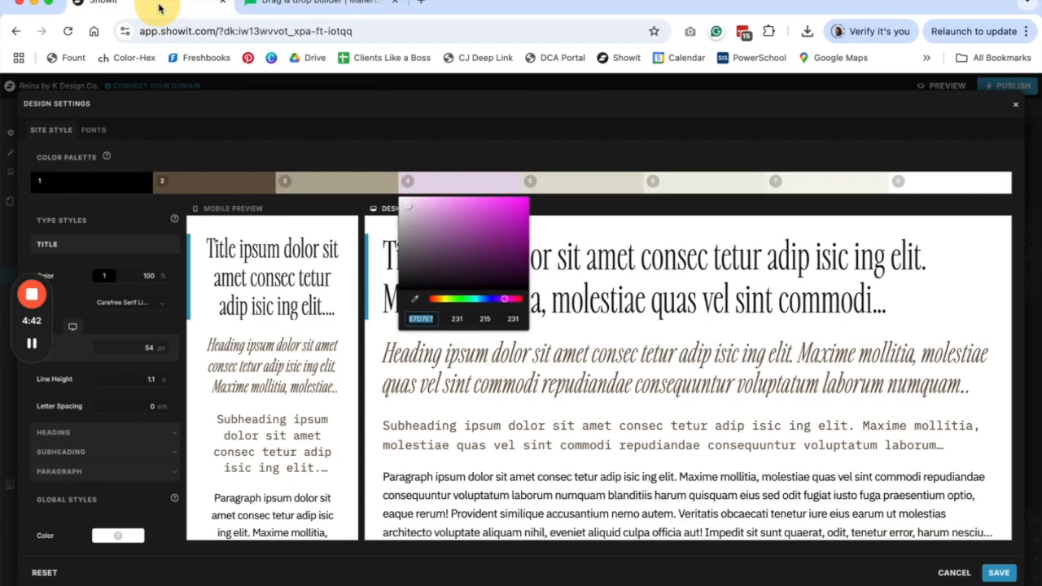
# - Close Showit's design settings to view the Download button, then return to MailerLite
pyautogui.click(1015, 105)
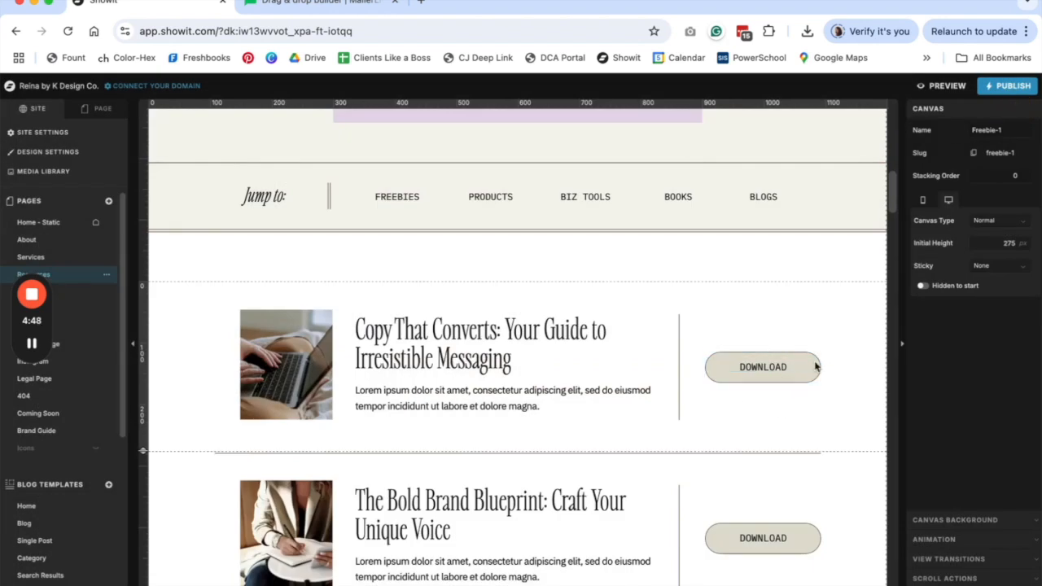
pyautogui.click(325, 2)
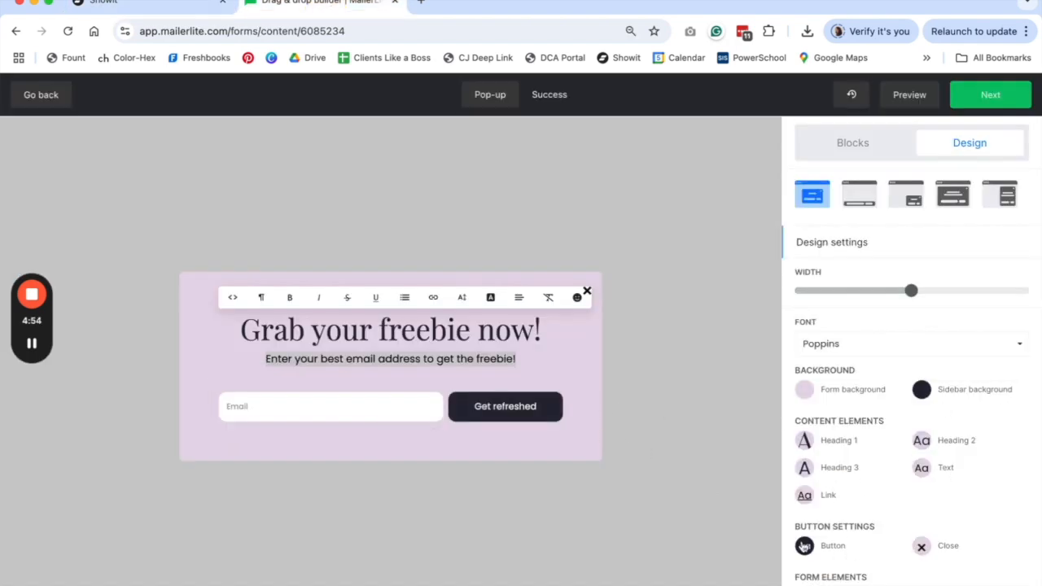
# - Set the Get refreshed button text to bold Roboto
pyautogui.click(804, 545)
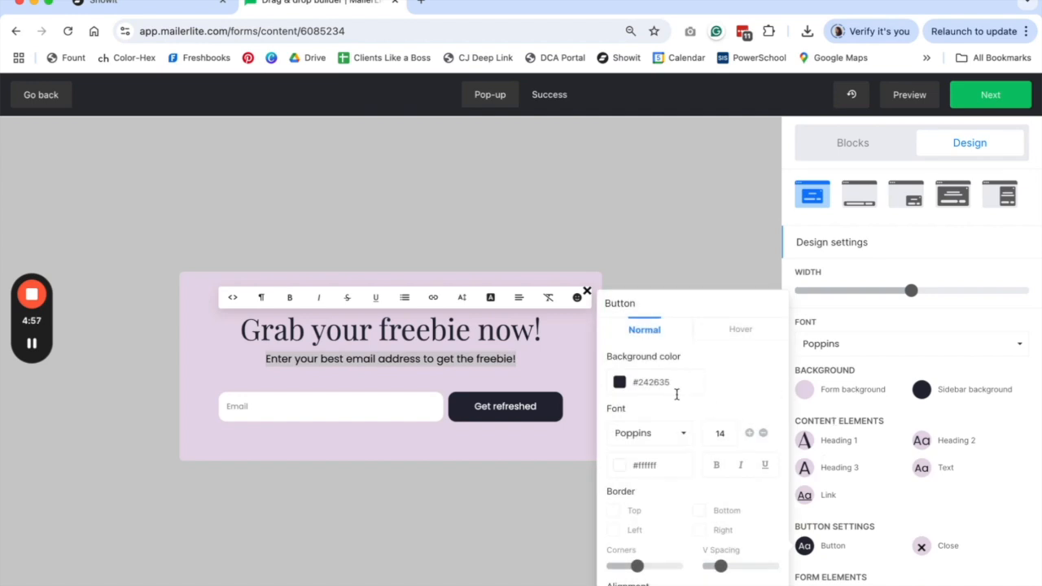
pyautogui.click(679, 435)
pyautogui.click(652, 465)
pyautogui.write('mon')
pyautogui.press('BackSpace')
pyautogui.press('BackSpace')
pyautogui.press('BackSpace')
pyautogui.scroll(-5, 664, 534)
pyautogui.scroll(-1, 664, 534)
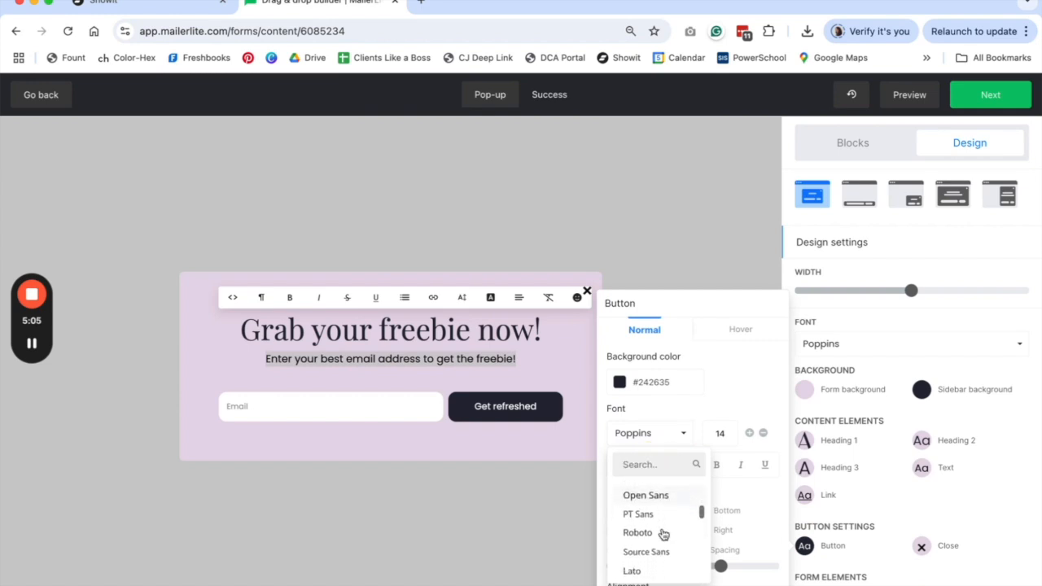
pyautogui.click(638, 530)
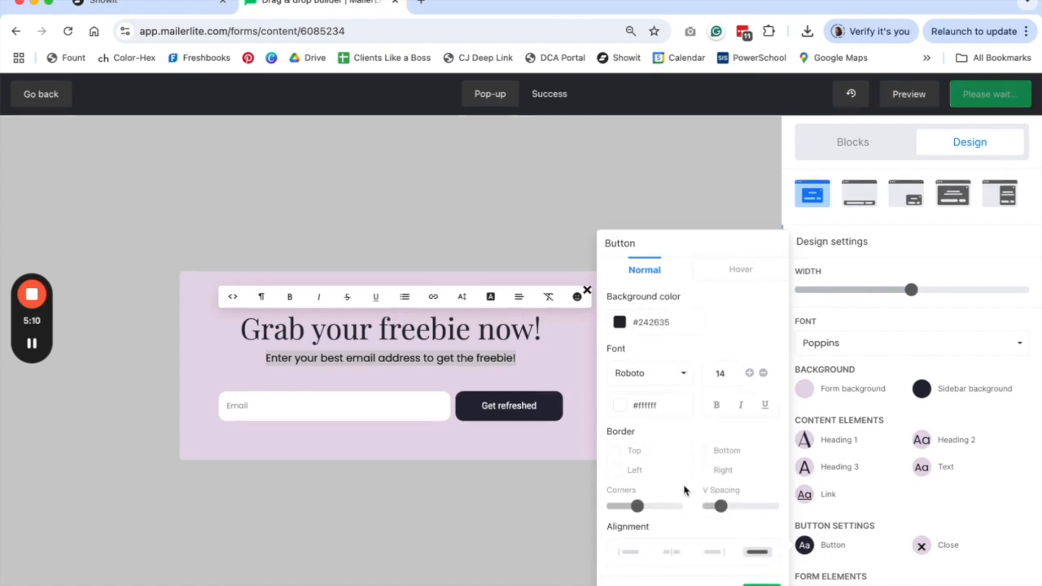
pyautogui.click(717, 406)
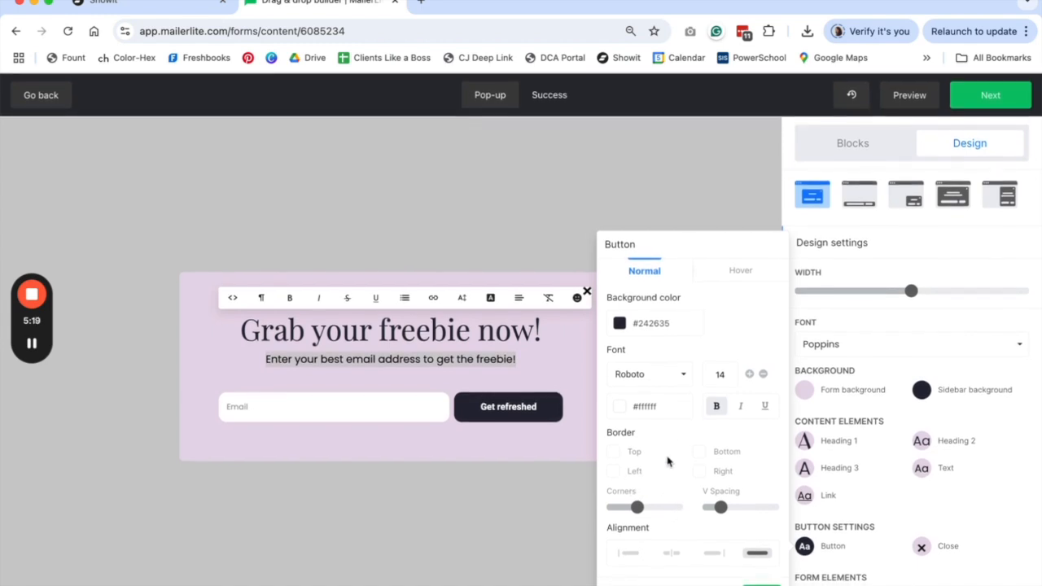
# - Drag the Corners slider fully right to round the button completely
pyautogui.click(637, 508)
pyautogui.moveTo(638, 513); pyautogui.dragTo(702, 513)
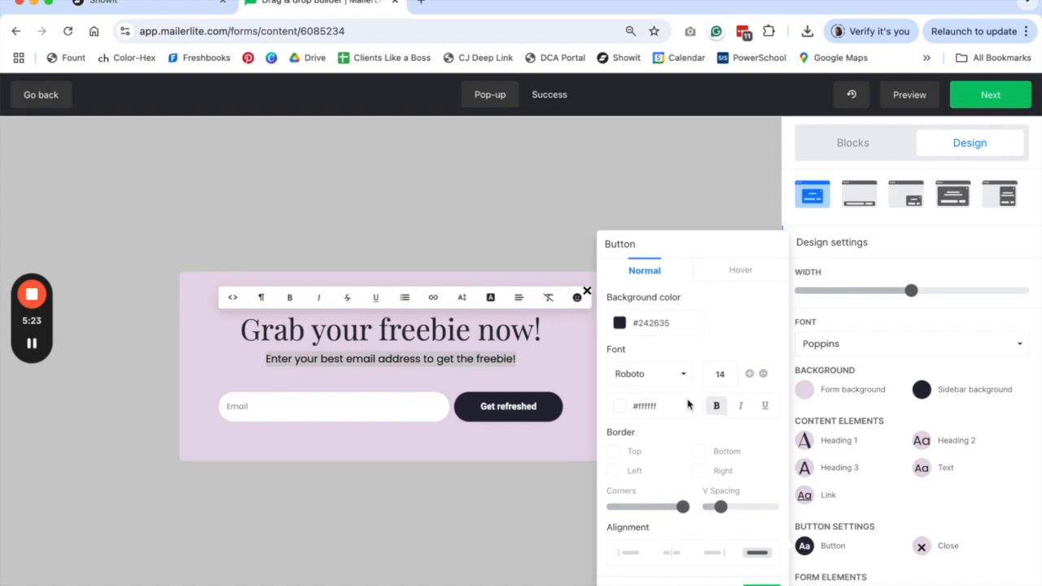
pyautogui.click(122, 4)
# - Check the fill colour of the first DOWNLOAD button's shape style
pyautogui.click(786, 358)
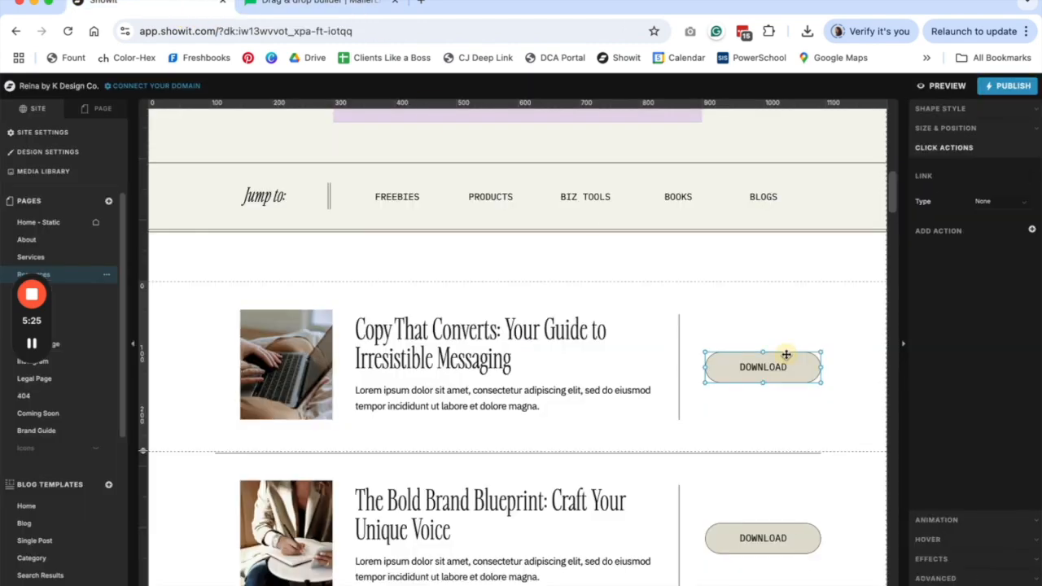
pyautogui.click(951, 107)
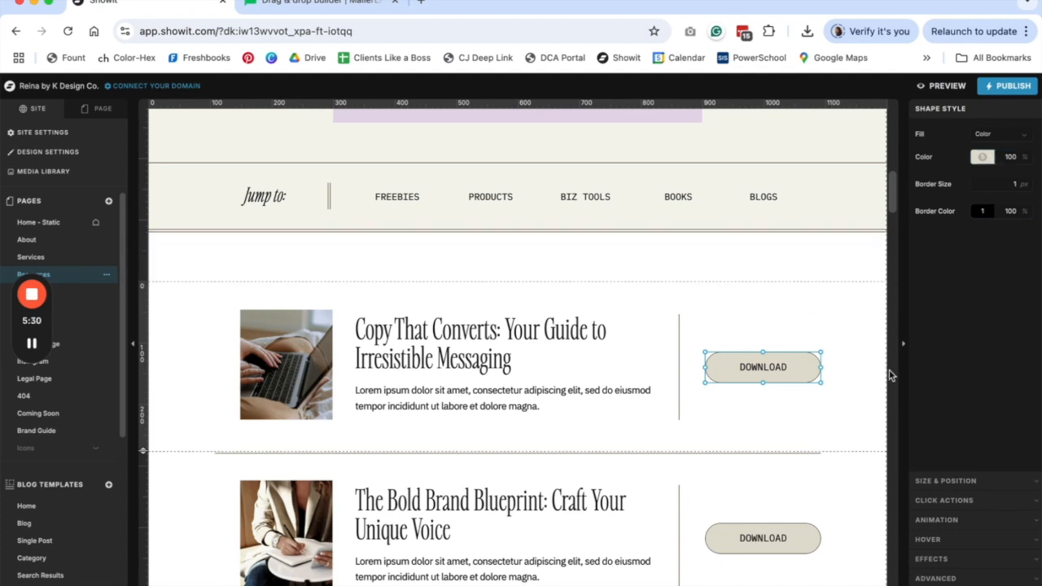
pyautogui.click(983, 157)
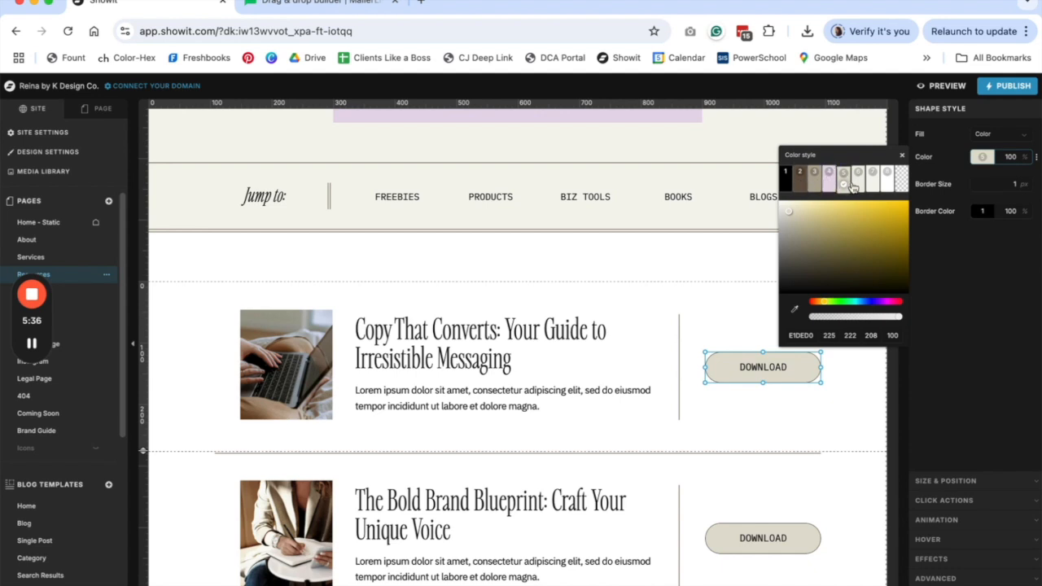
pyautogui.click(874, 413)
# - Copy brand palette colour 2's brown hex value 665542 from design settings
pyautogui.click(65, 152)
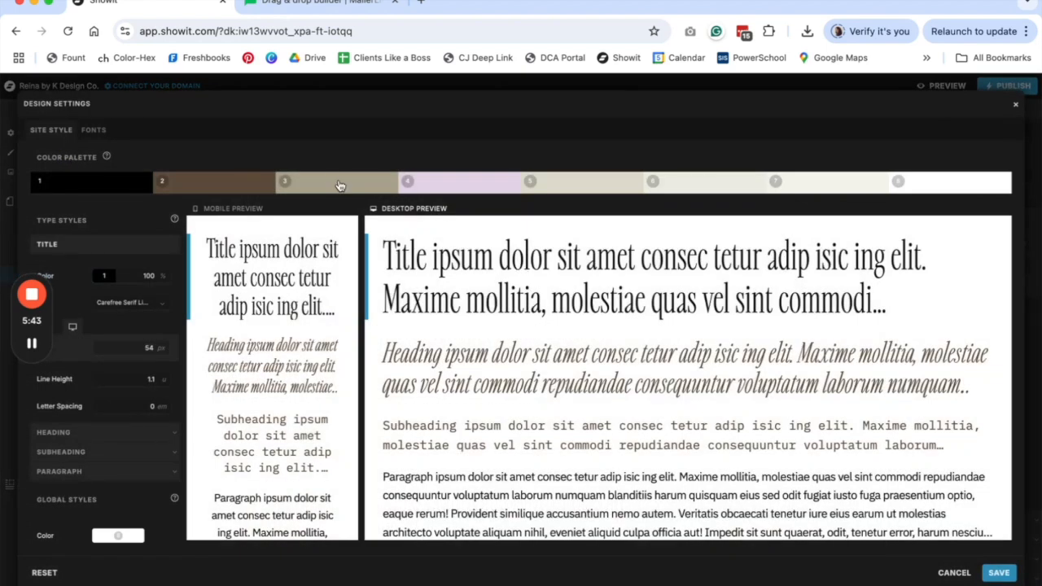
pyautogui.click(244, 187)
pyautogui.click(174, 320)
pyautogui.hotkey('ctrl', 'c')
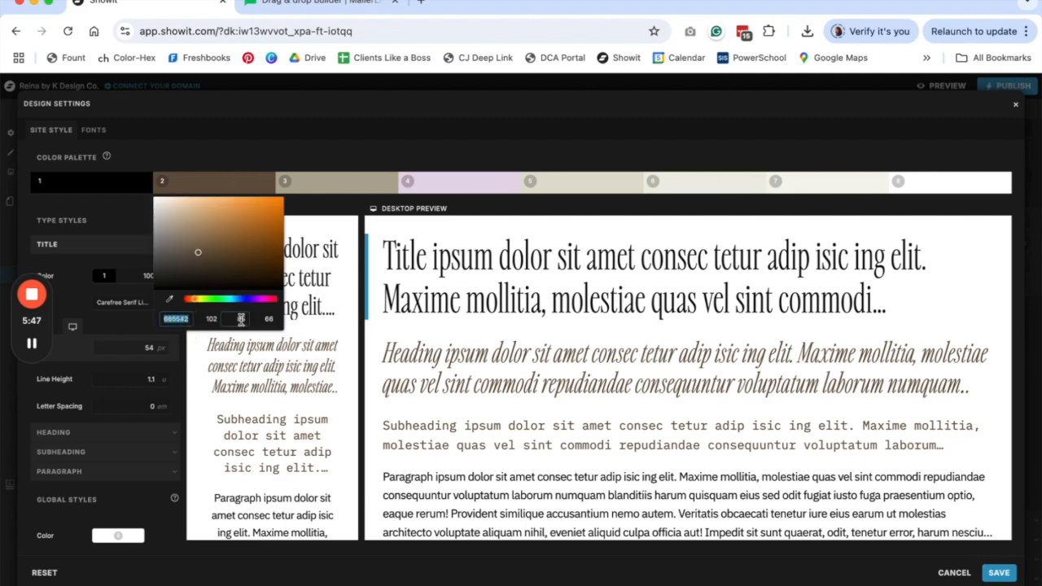
# - Give the Get refreshed button a brown #665542 background
pyautogui.click(316, 5)
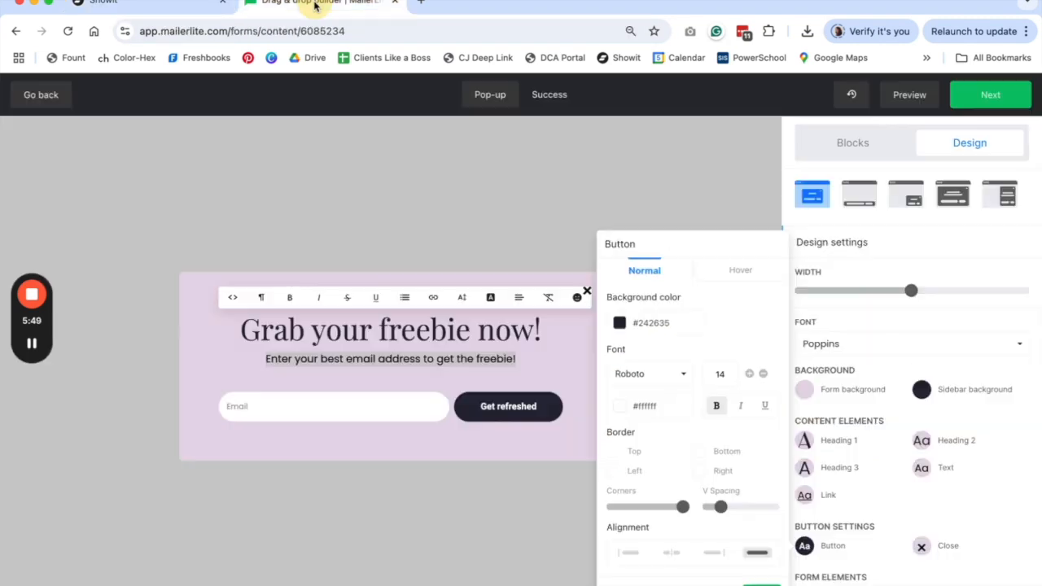
pyautogui.click(651, 323)
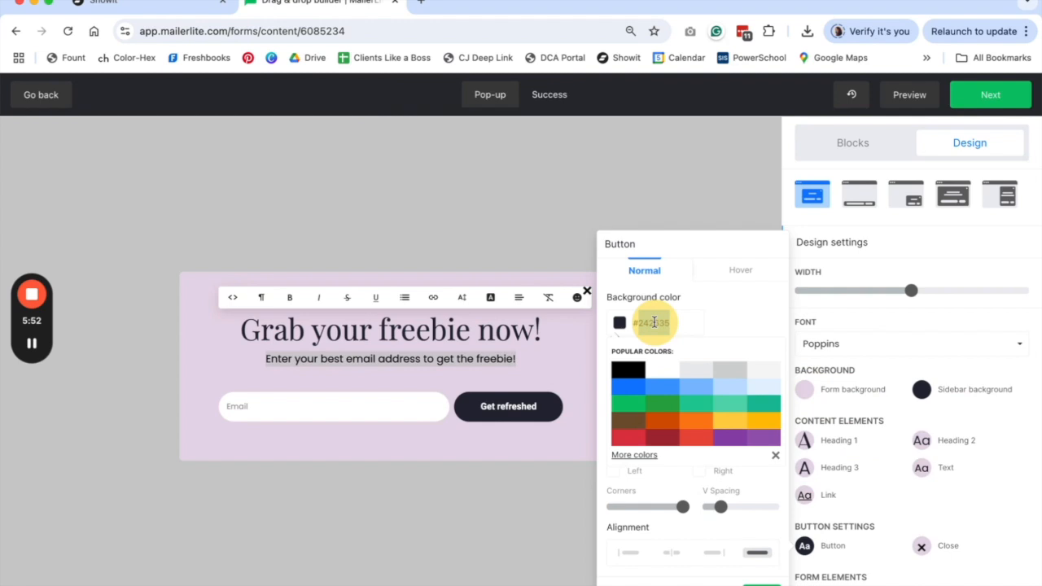
pyautogui.hotkey('ctrl', 'v')
pyautogui.click(743, 322)
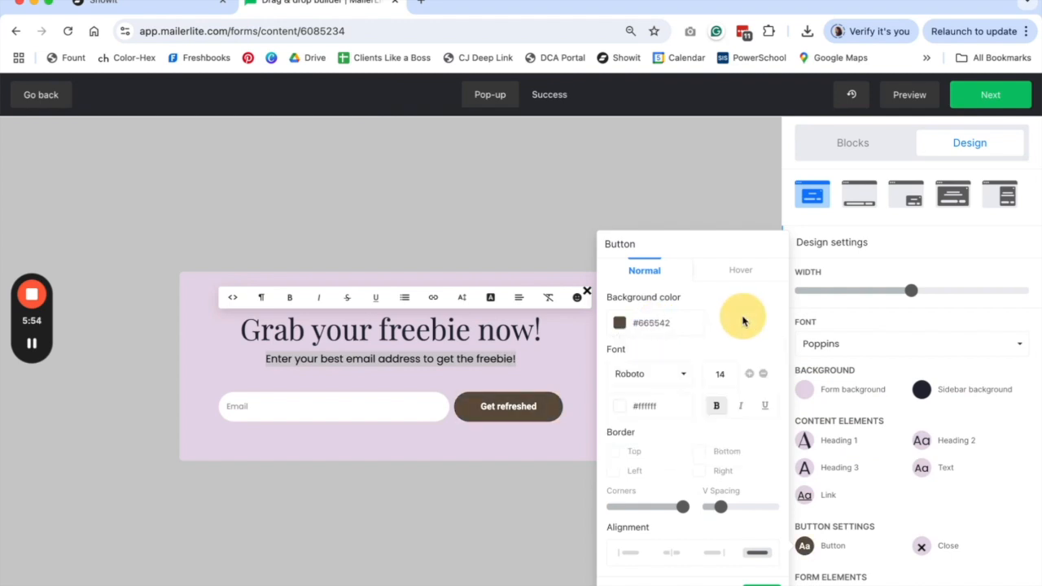
pyautogui.click(675, 540)
# - Open the Signup form settings for the email field and button row
pyautogui.click(518, 413)
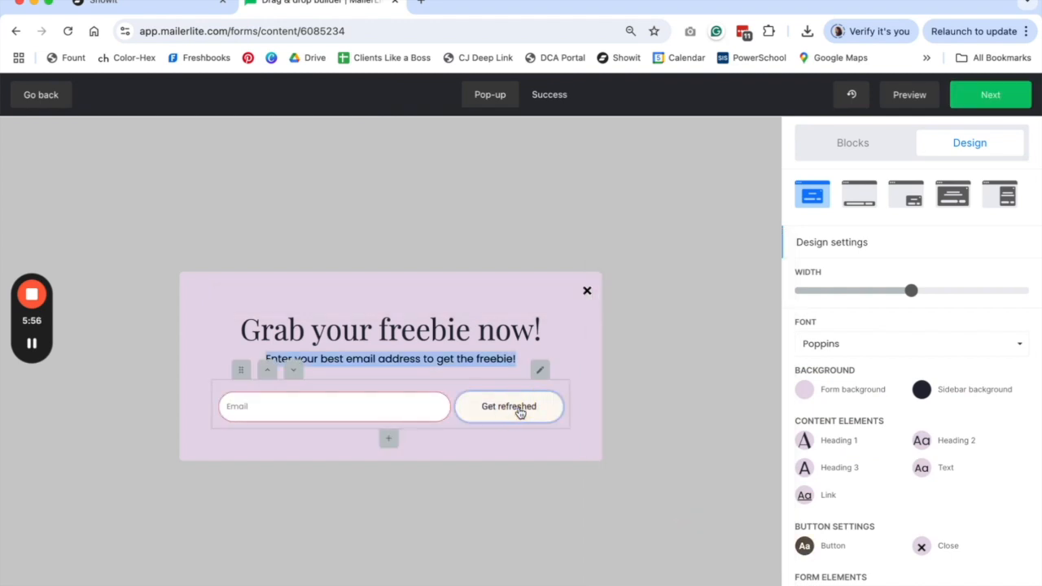
pyautogui.scroll(-2, 887, 414)
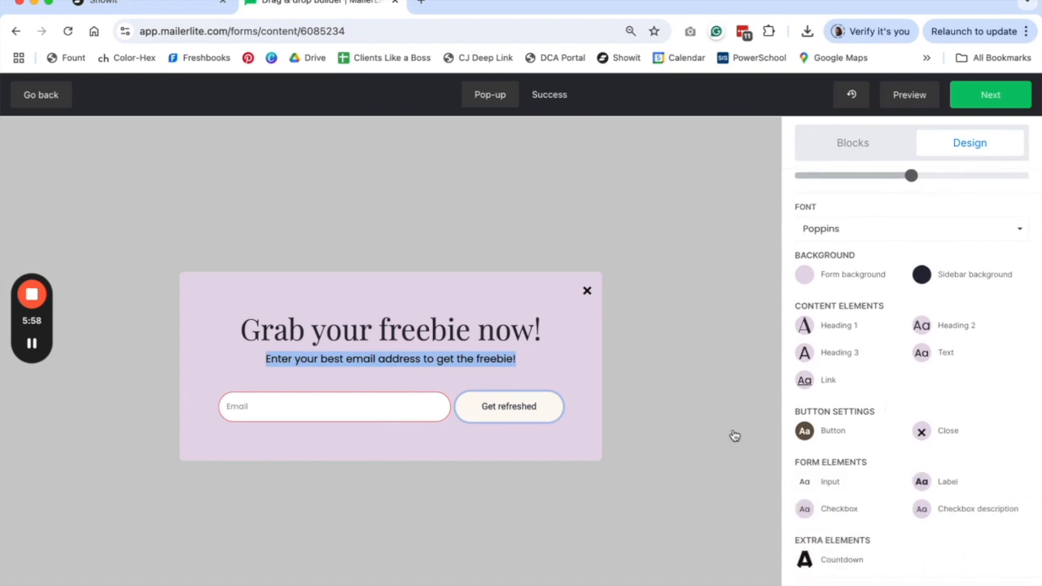
pyautogui.click(540, 370)
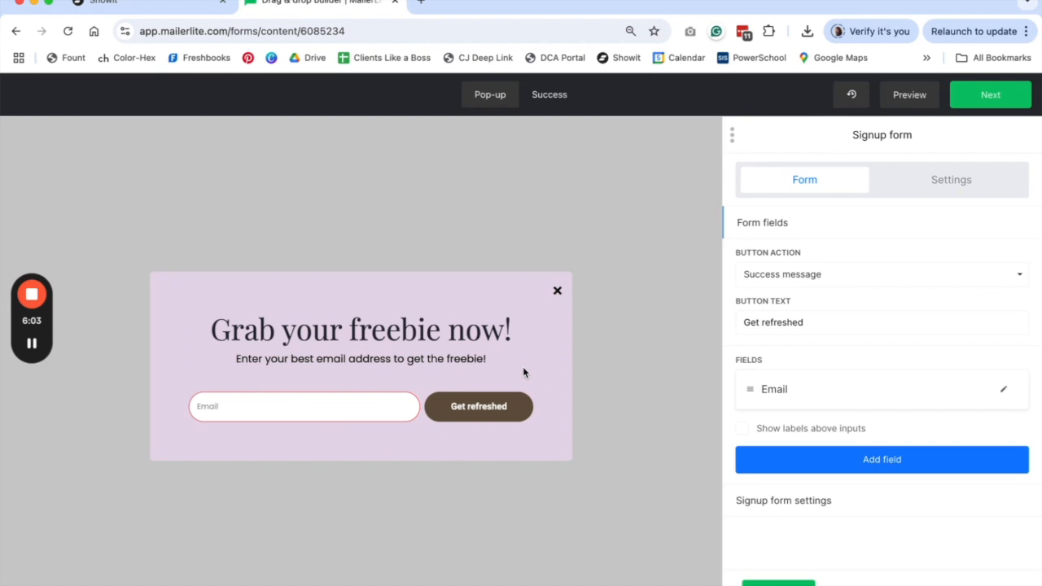
# - Relabel the pop-up button DOWNLOAD NOW and add a Name field placed above Email
pyautogui.tripleClick(786, 322)
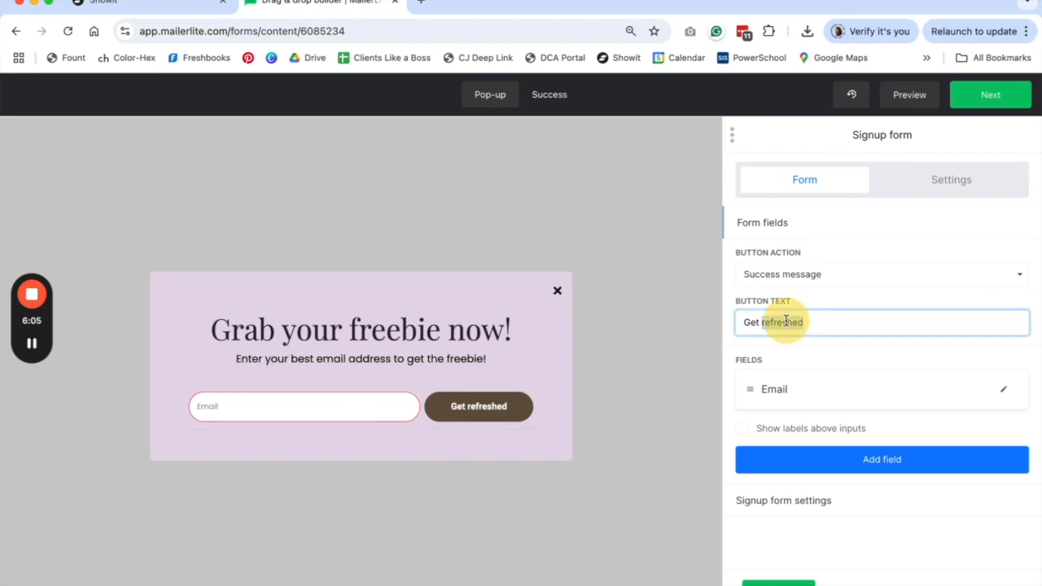
pyautogui.write('DOWNLOAD NOW')
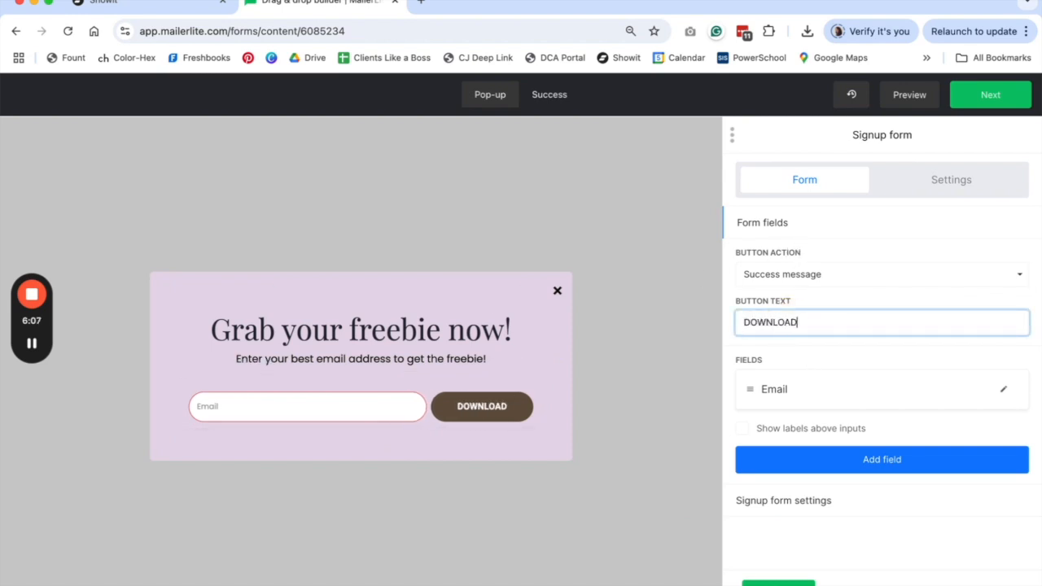
pyautogui.click(848, 461)
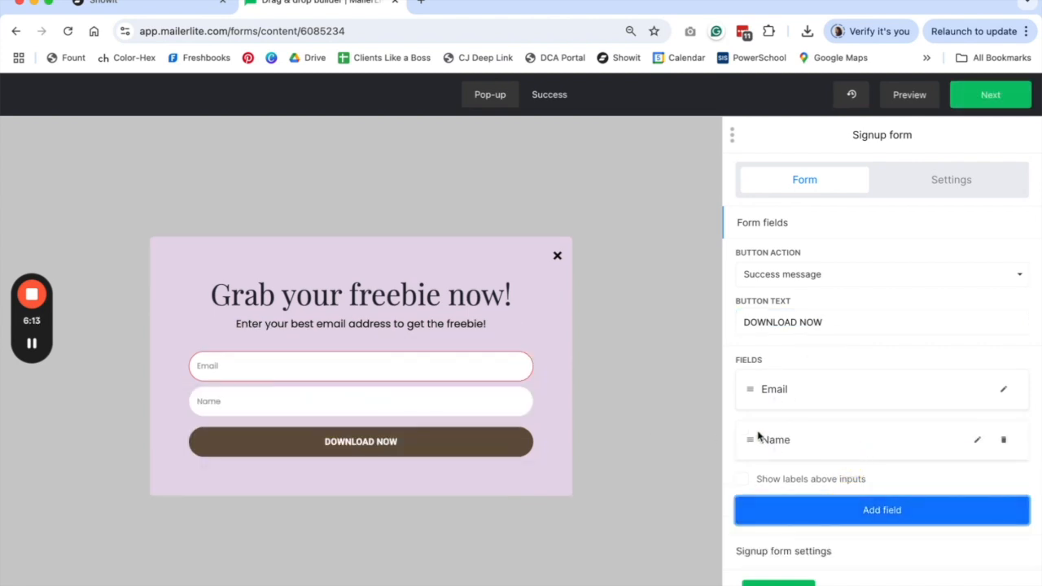
pyautogui.moveTo(751, 441); pyautogui.dragTo(749, 377)
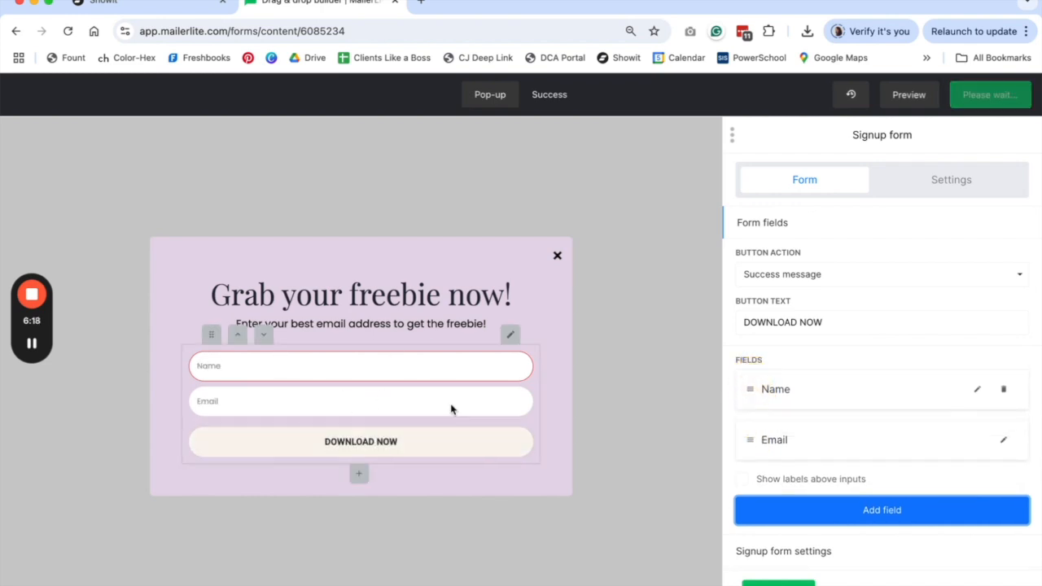
pyautogui.click(778, 582)
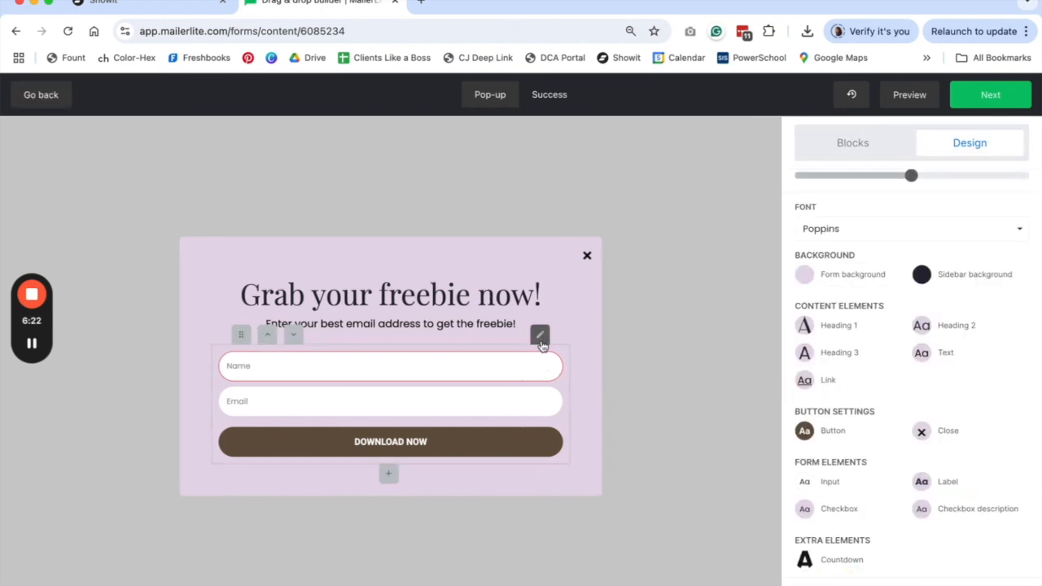
# - Give the input fields Border Size 0 and font size 15, then save the input style
pyautogui.click(806, 489)
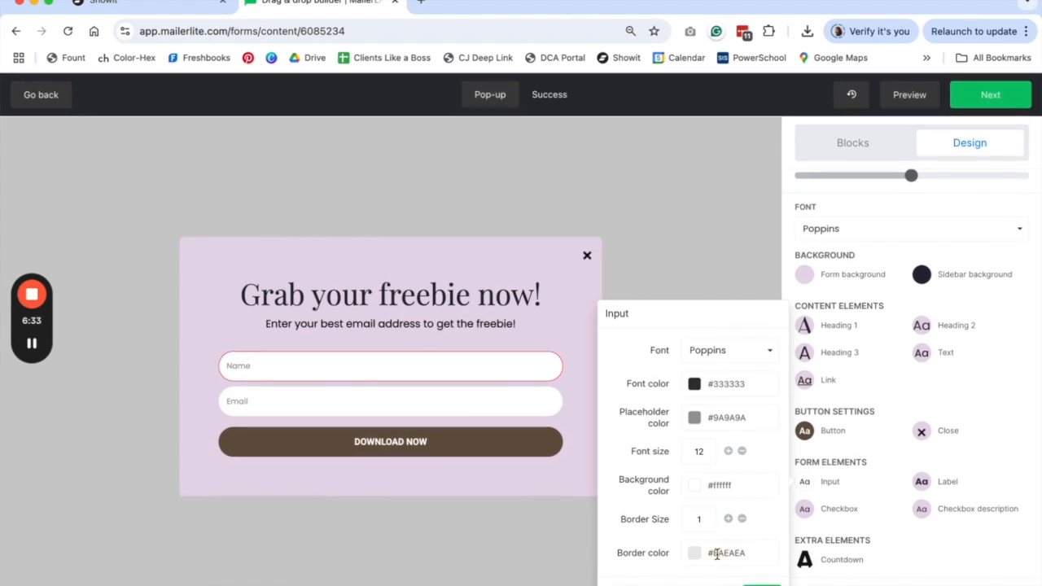
pyautogui.click(741, 519)
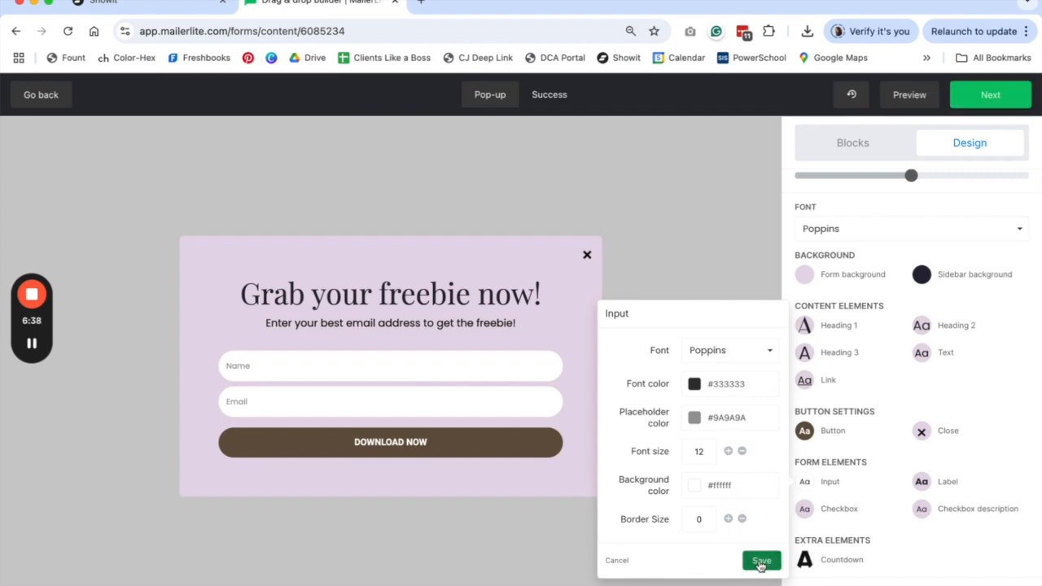
pyautogui.click(729, 452)
pyautogui.click(729, 451)
pyautogui.click(729, 451)
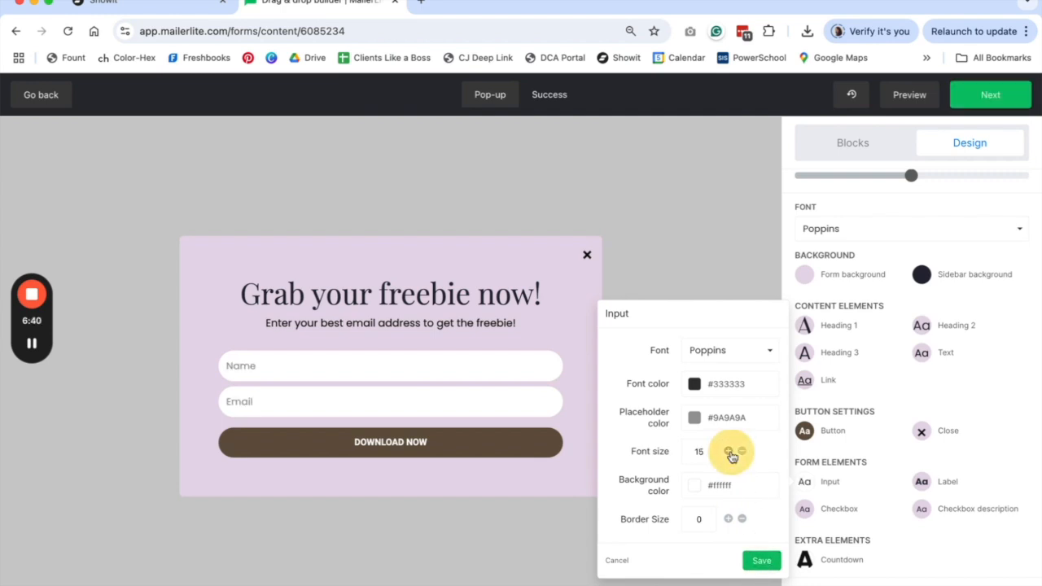
pyautogui.click(761, 560)
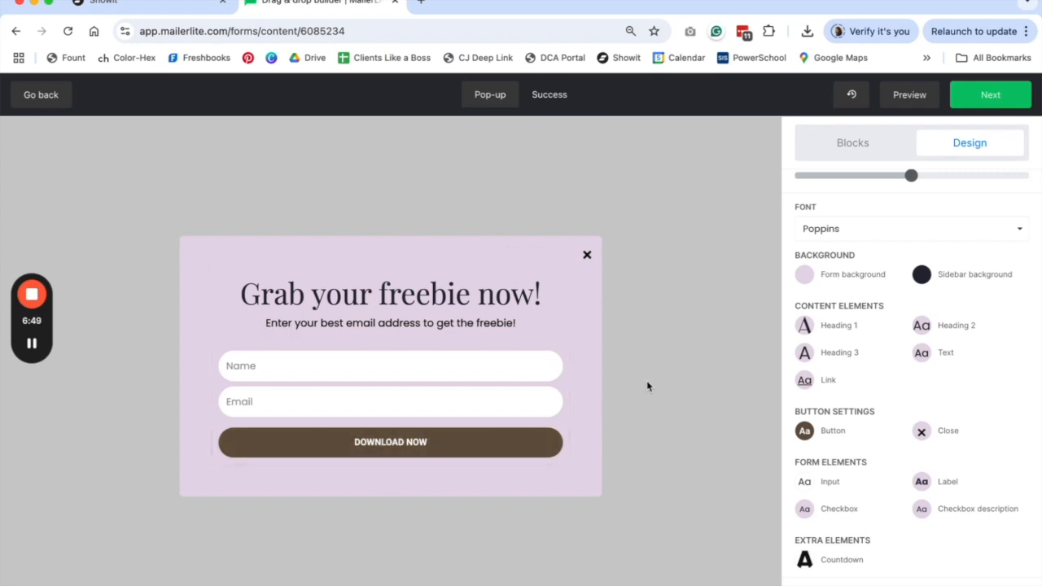
# - Change the success subtext to 'Check your inbox to download your freebie now!'
pyautogui.click(550, 97)
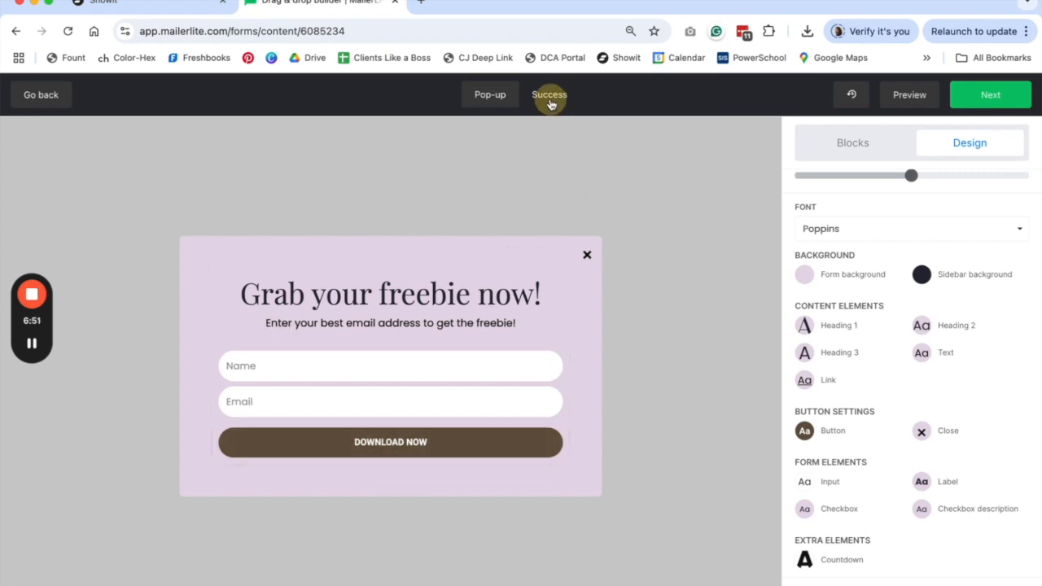
pyautogui.moveTo(518, 386); pyautogui.dragTo(262, 388)
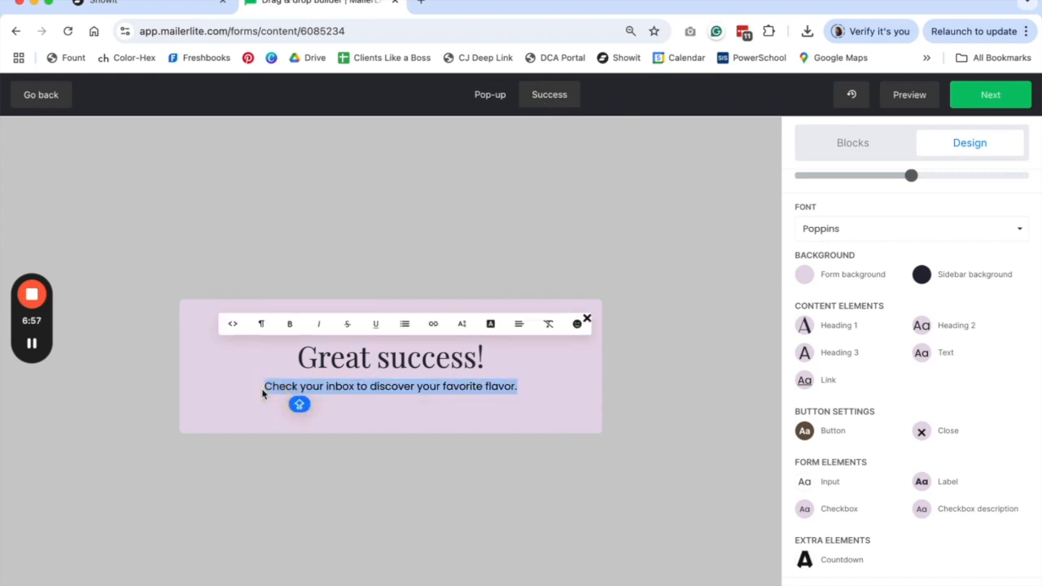
pyautogui.moveTo(521, 386); pyautogui.dragTo(370, 386)
pyautogui.write('DOWNL')
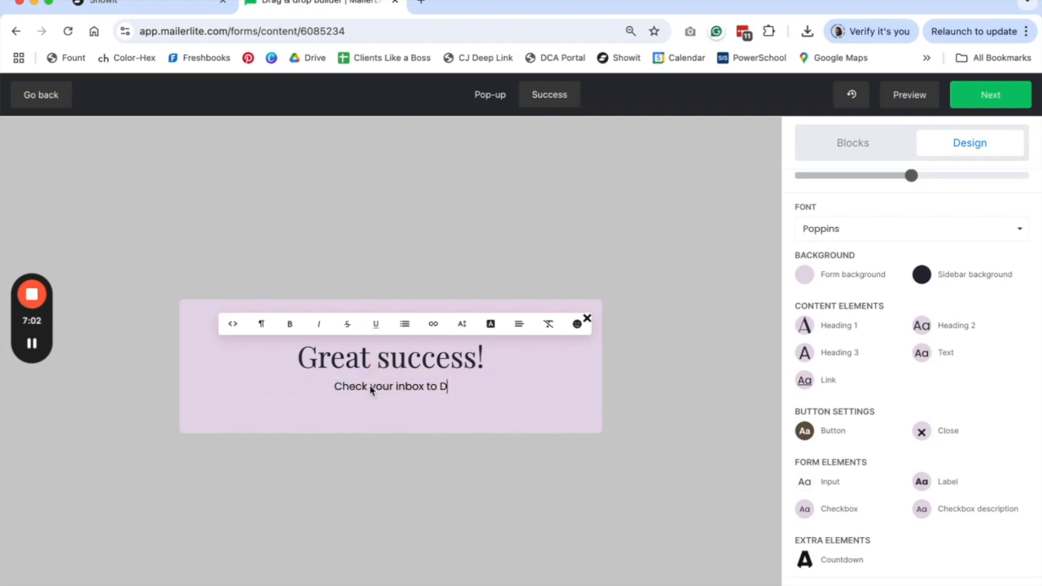
pyautogui.press('BackSpace')
pyautogui.press('BackSpace')
pyautogui.press('BackSpace')
pyautogui.press('BackSpace')
pyautogui.press('BackSpace')
pyautogui.write('downloa')
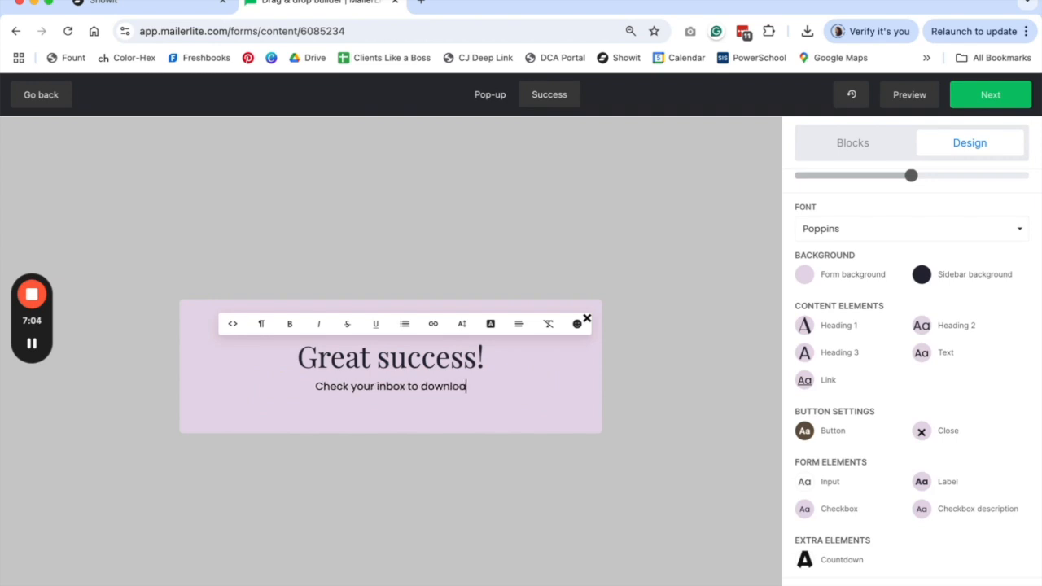
pyautogui.write('d your freebie now!')
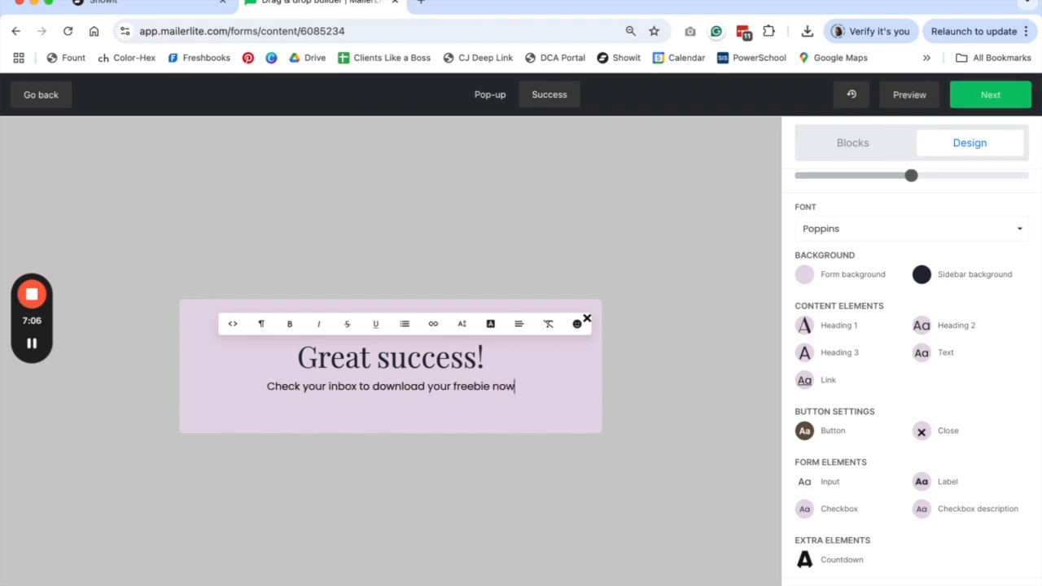
# - Replace the 'Great success!' heading with 'Woohoo!' and return to the pop-up form
pyautogui.moveTo(496, 357); pyautogui.dragTo(279, 349)
pyautogui.write('Woohoo!')
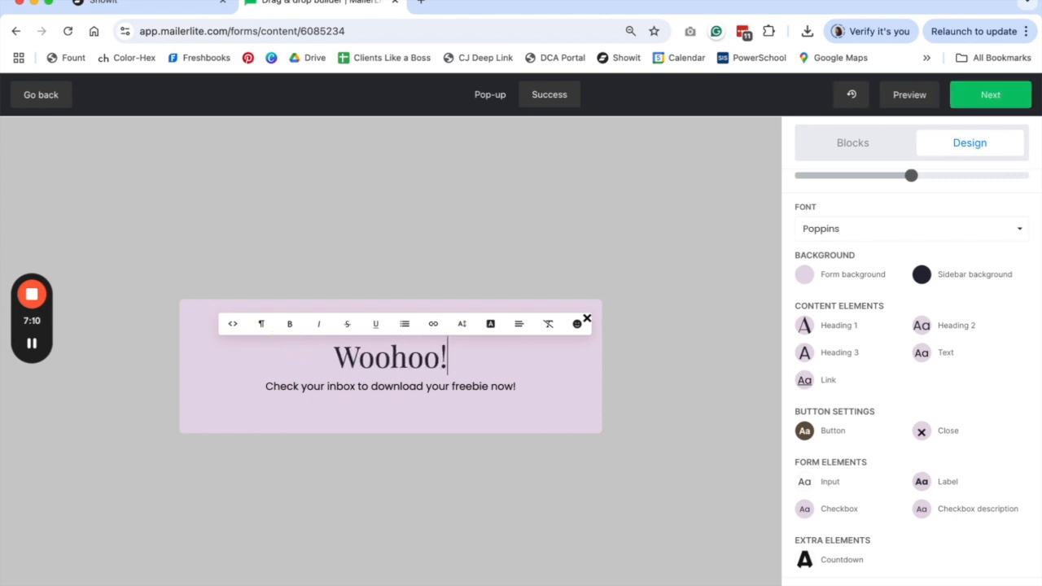
pyautogui.click(513, 424)
pyautogui.moveTo(323, 366)
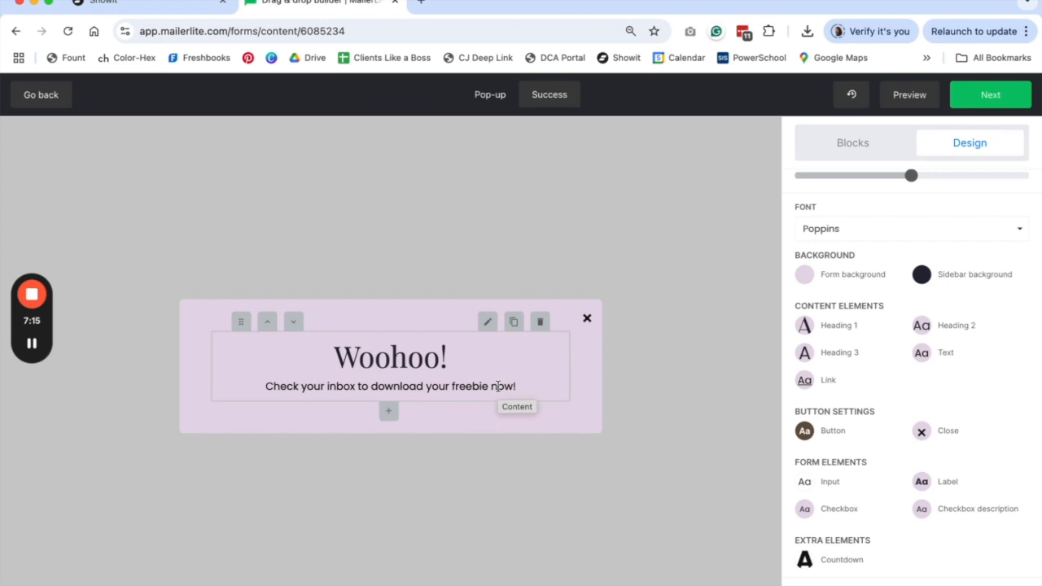
pyautogui.click(491, 94)
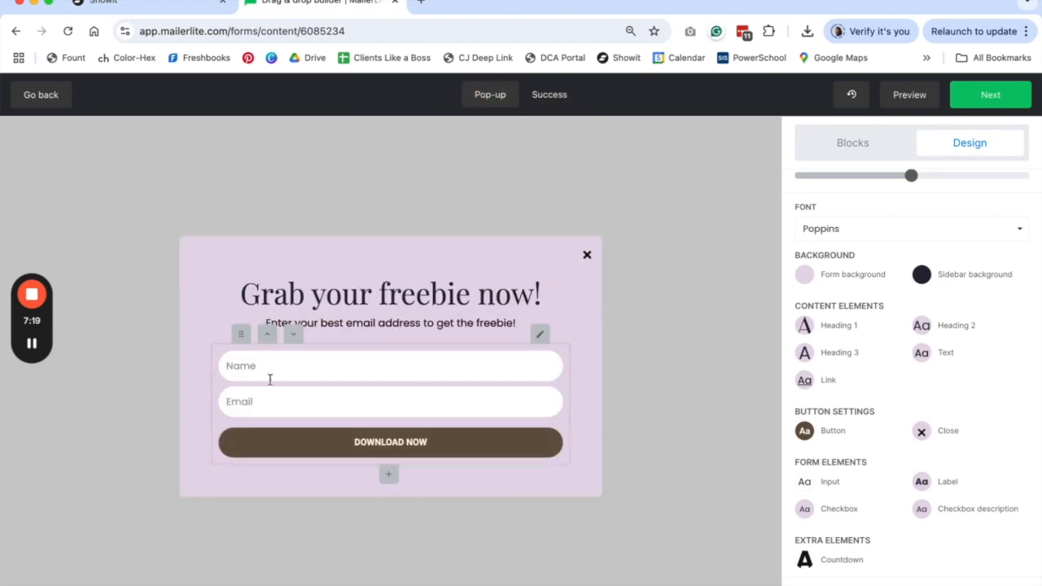
# - Under Visibility, tick Hide on tablet, mobile and desktop devices for the pop-up
pyautogui.click(1007, 101)
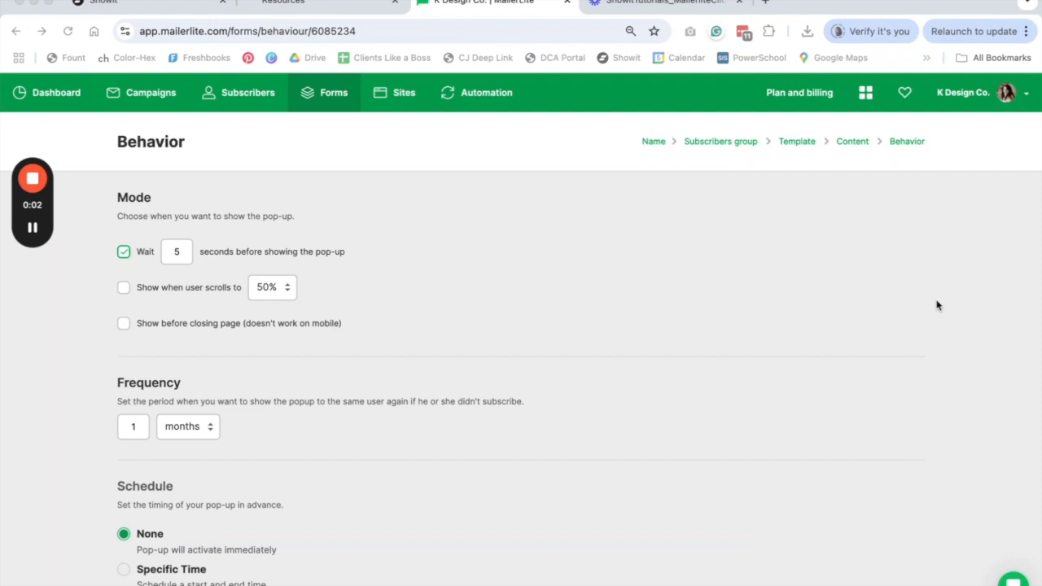
pyautogui.scroll(-1, 937, 306)
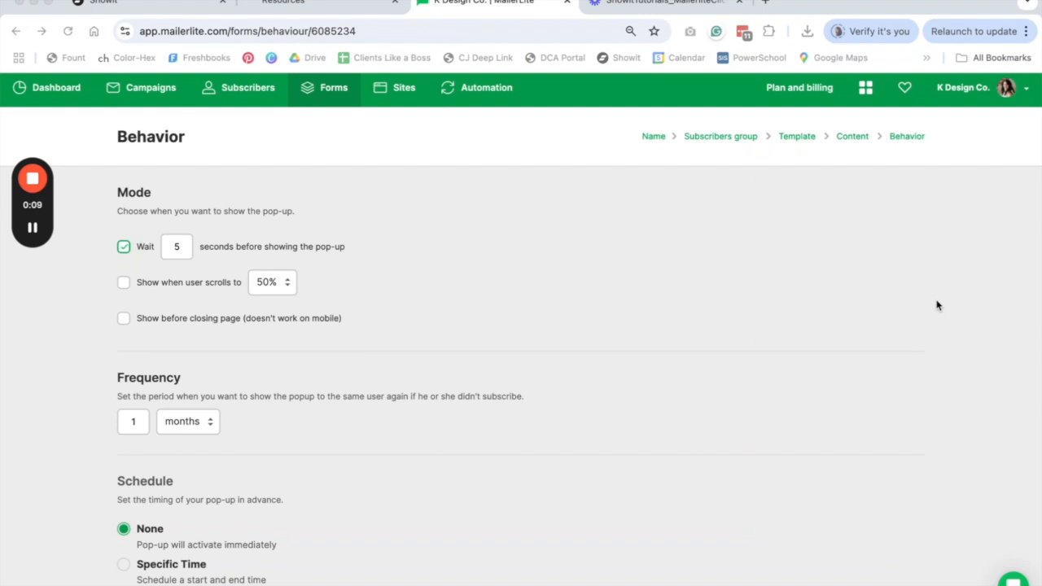
pyautogui.scroll(-1, 936, 305)
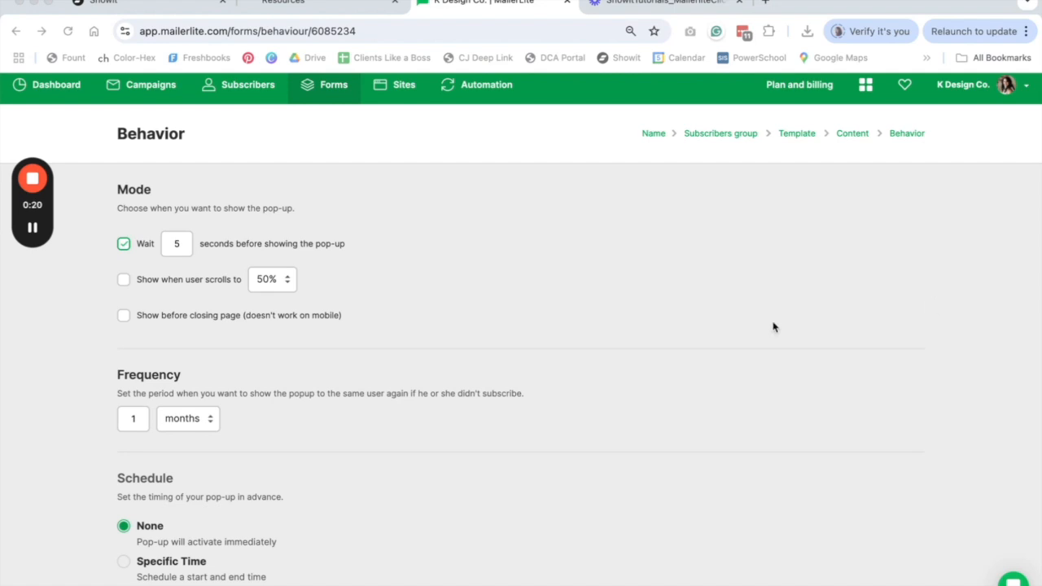
pyautogui.scroll(-1, 757, 326)
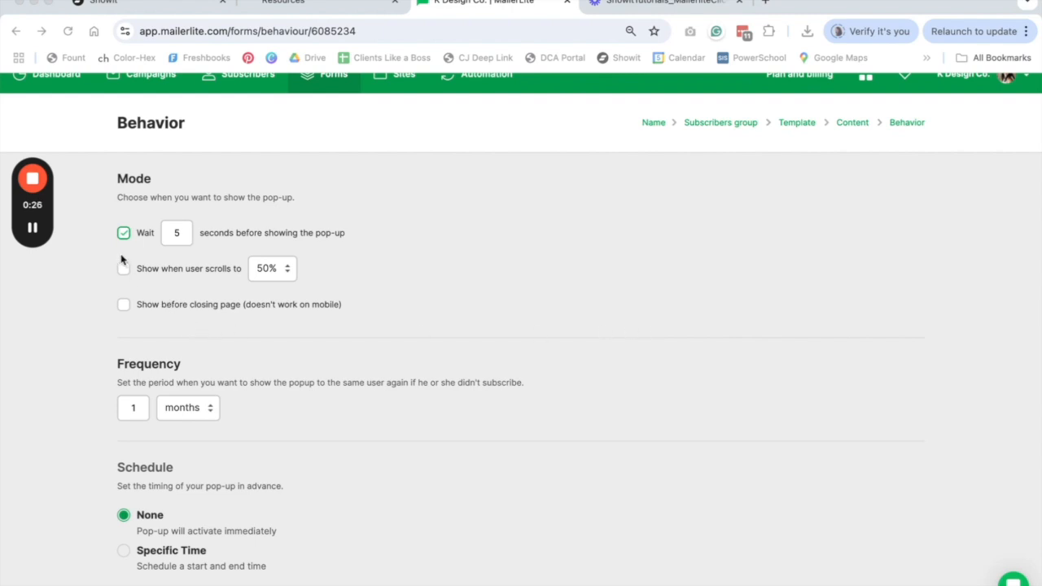
pyautogui.scroll(-3, 122, 259)
pyautogui.scroll(-1, 123, 259)
pyautogui.click(124, 503)
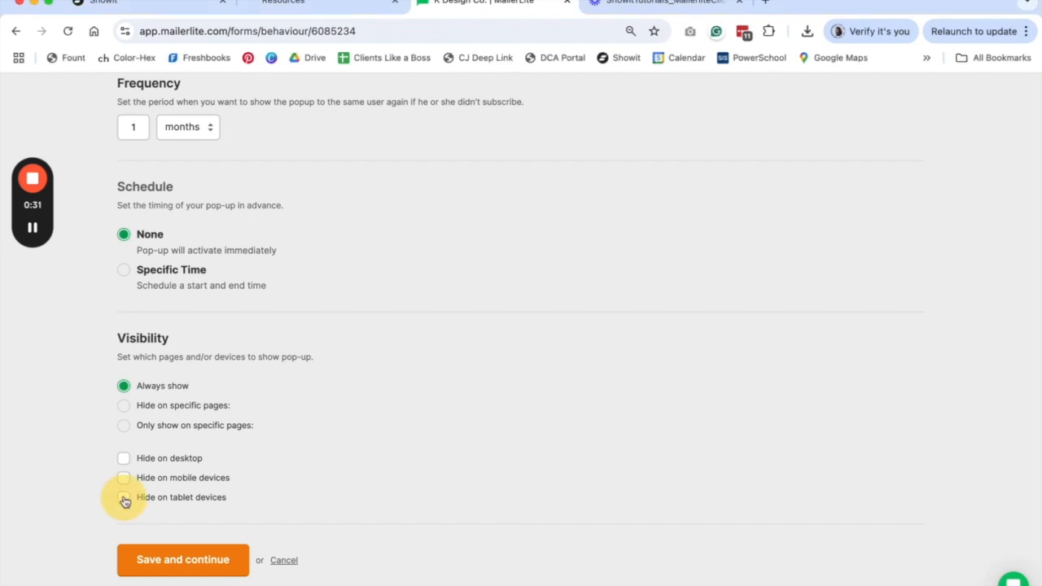
pyautogui.click(124, 479)
pyautogui.click(124, 461)
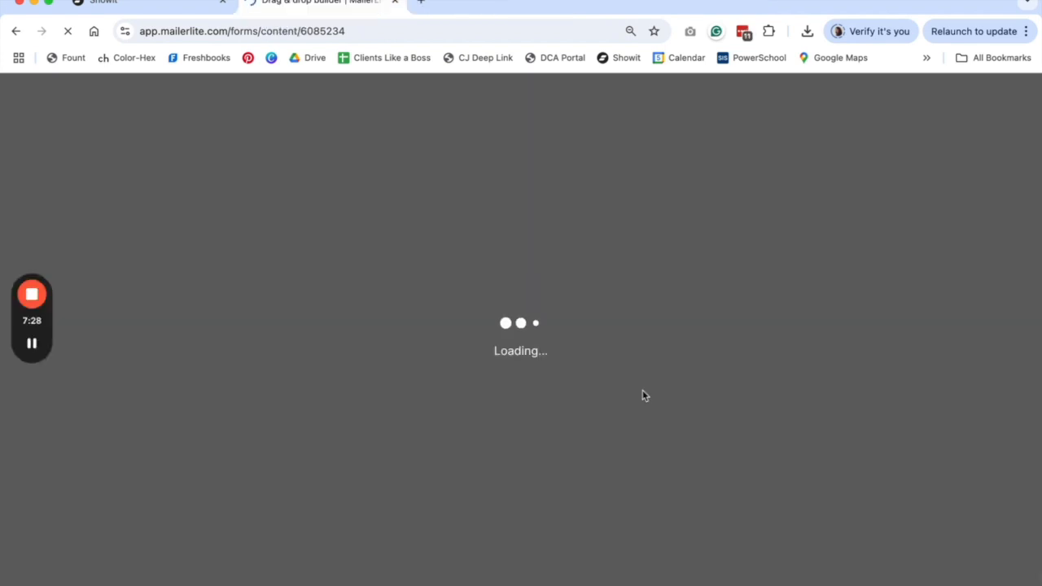
# - Advance to the JavaScript tracking snippet and select the entire universal tracking script
pyautogui.click(140, 544)
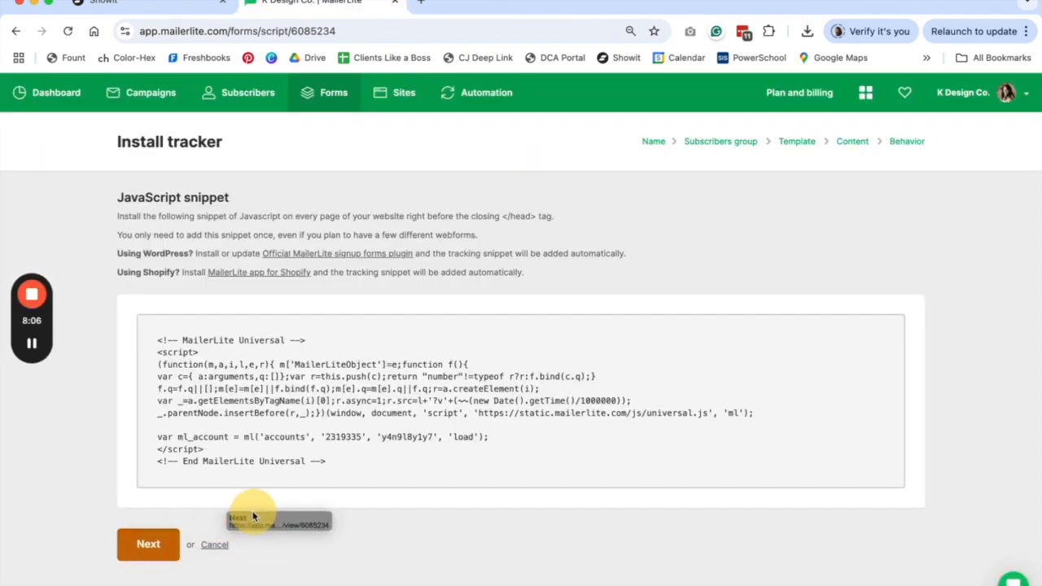
pyautogui.click(148, 542)
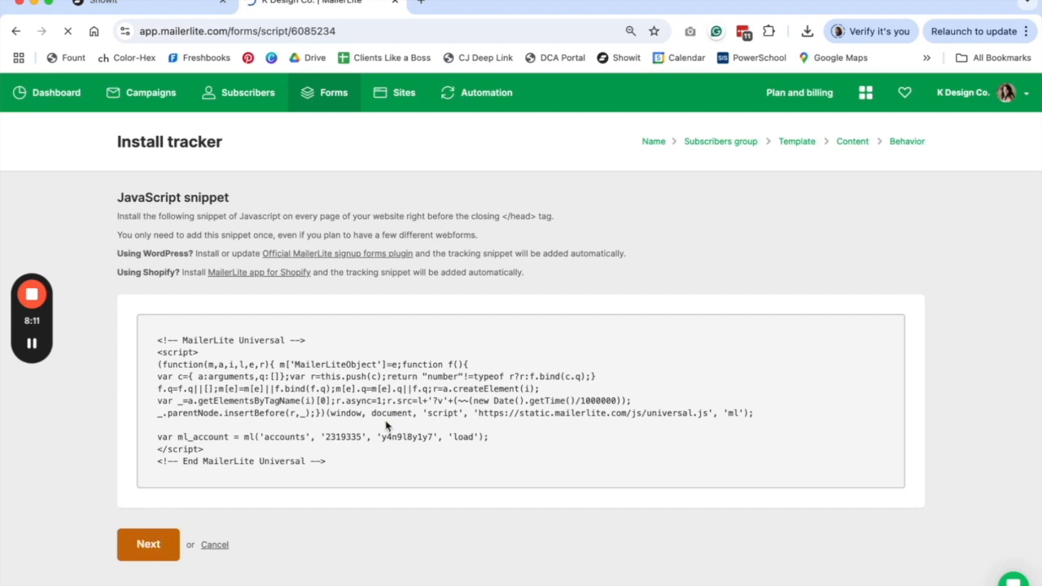
pyautogui.scroll(-1, 386, 425)
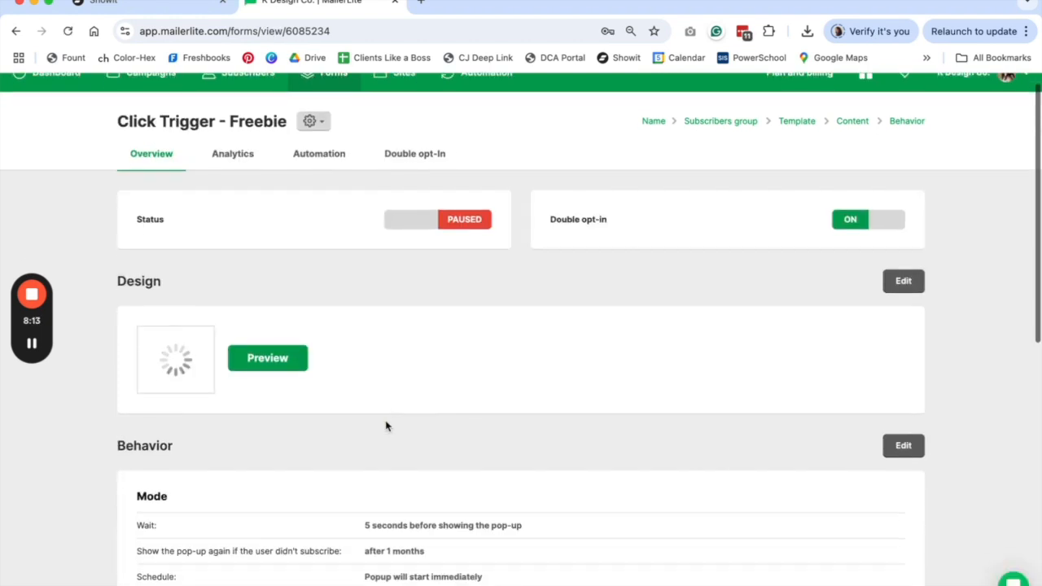
pyautogui.scroll(-6, 387, 426)
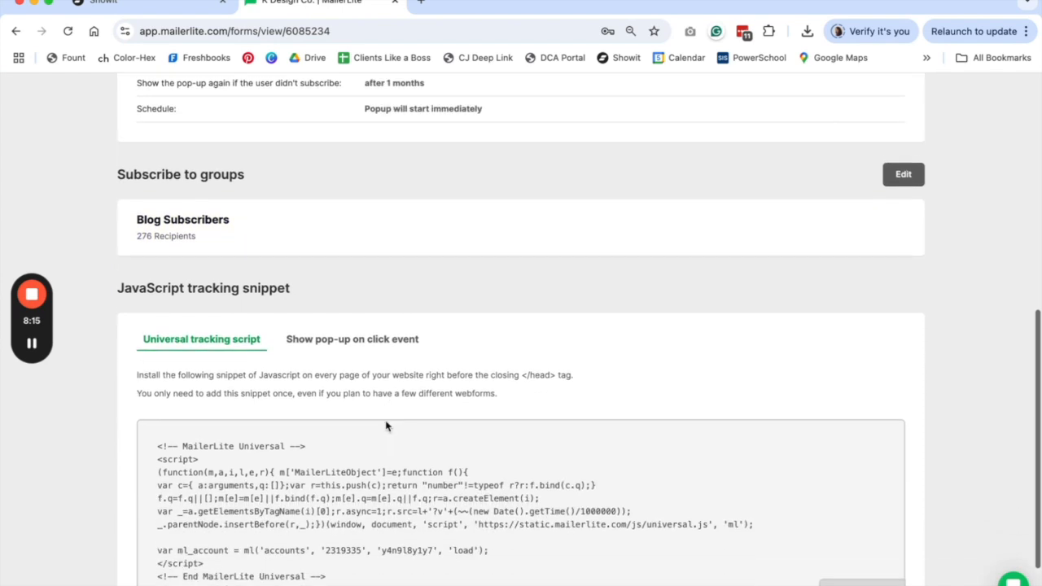
pyautogui.scroll(-1, 387, 426)
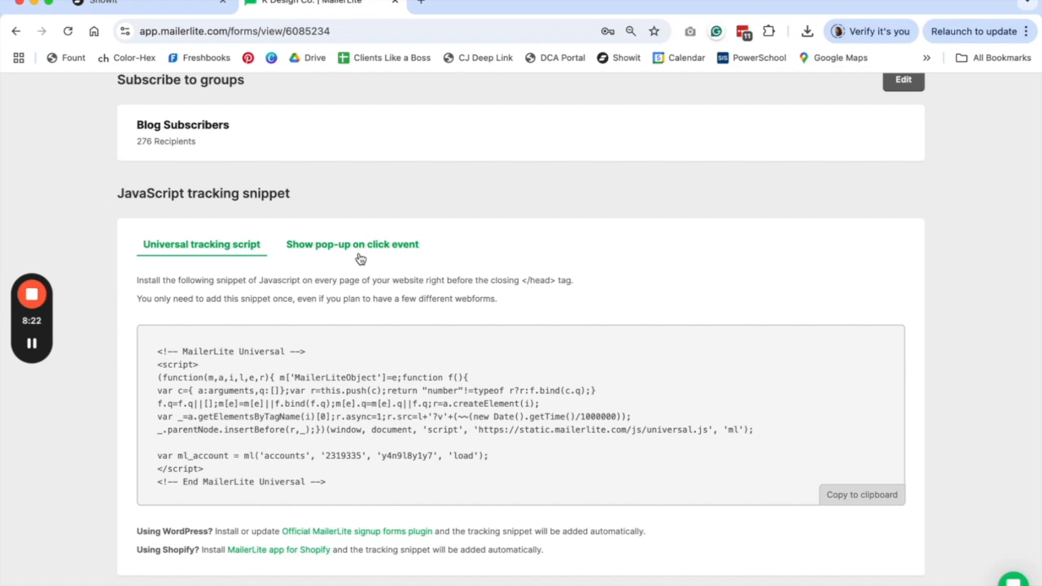
pyautogui.moveTo(344, 481); pyautogui.dragTo(151, 352)
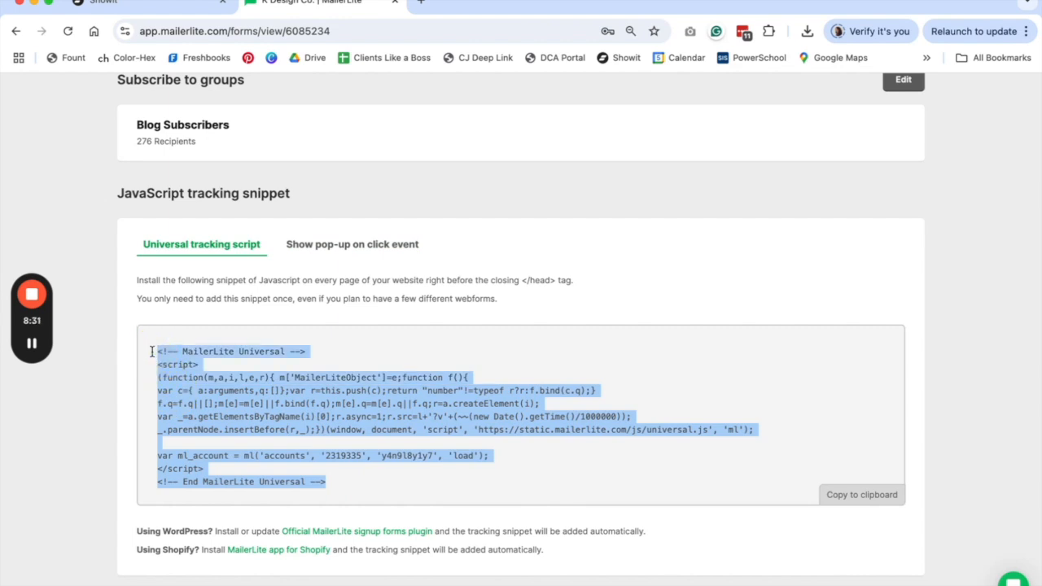
pyautogui.click(347, 491)
pyautogui.moveTo(348, 481); pyautogui.dragTo(149, 346)
pyautogui.press('super+c')
# - Create a new custom code entry in Showit's Site Settings > Integrations
pyautogui.click(120, 6)
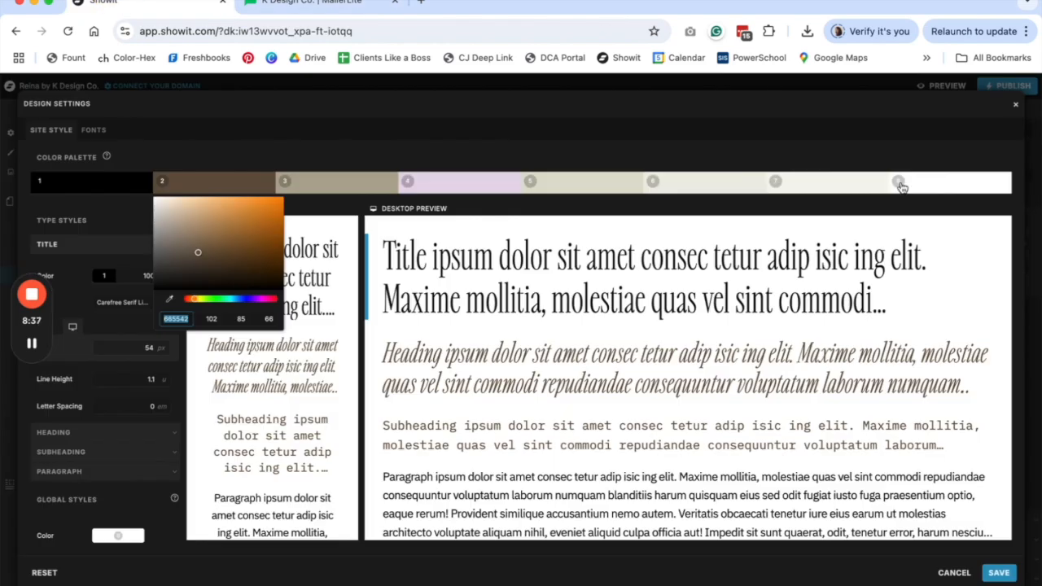
pyautogui.click(1015, 105)
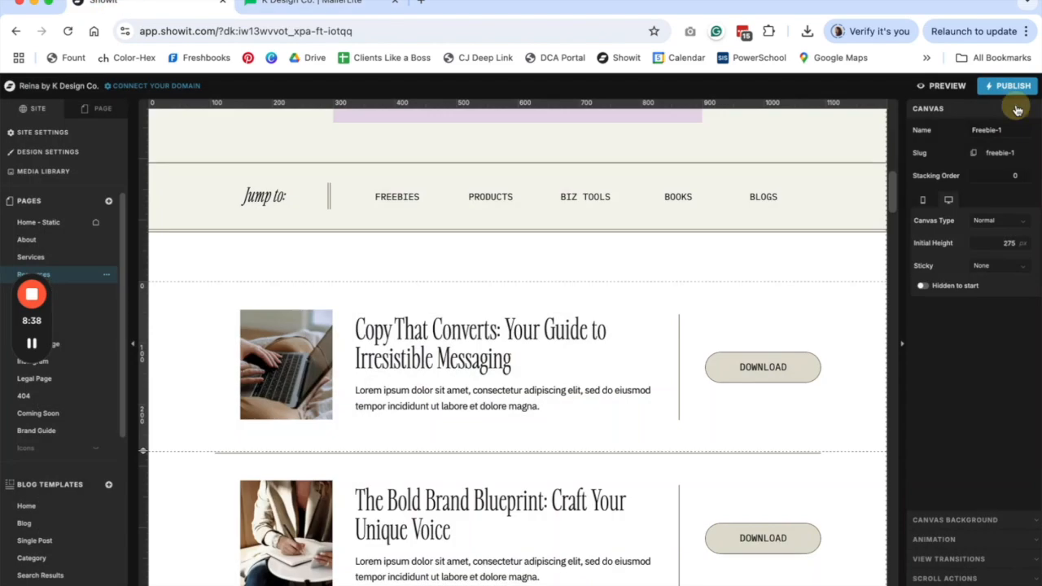
pyautogui.click(24, 132)
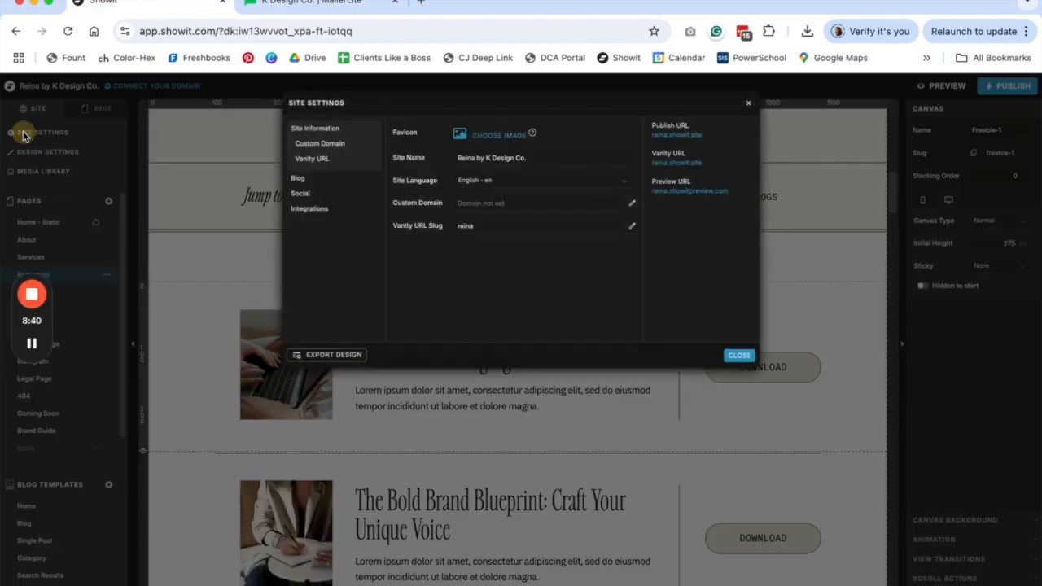
pyautogui.click(309, 208)
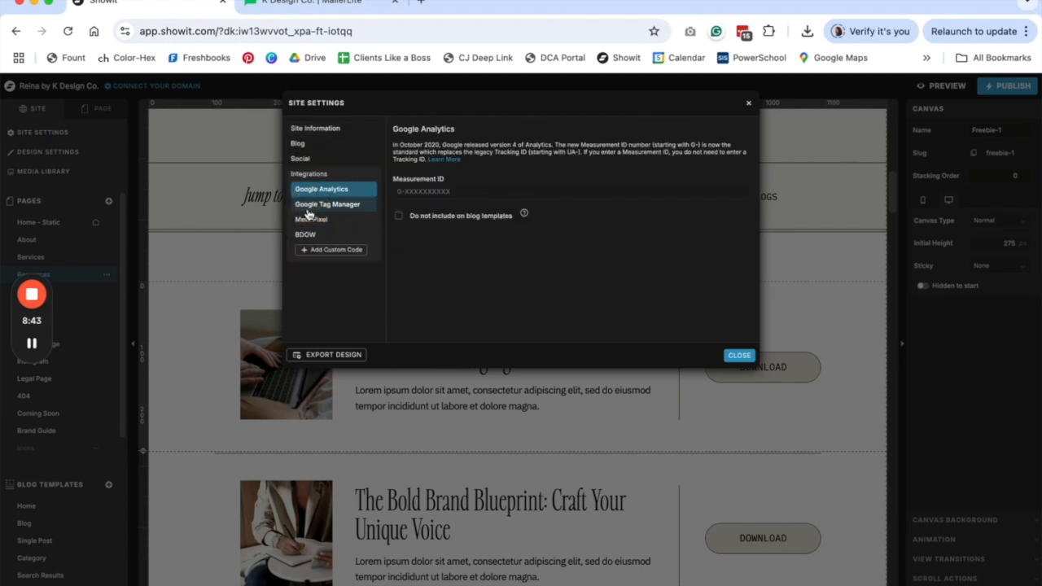
pyautogui.click(347, 253)
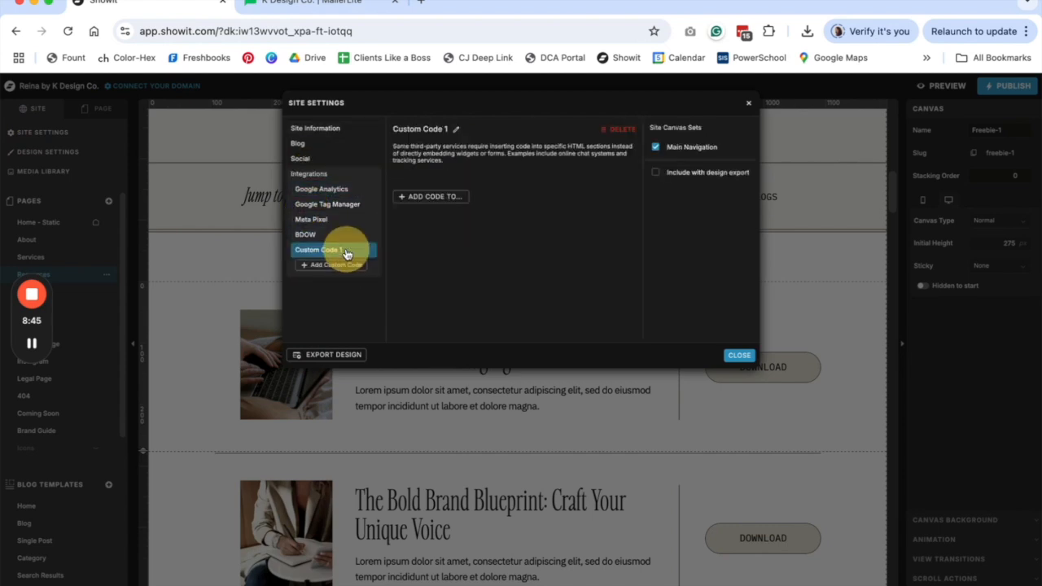
# - Paste the MailerLite universal script into the entry's head HTML and save it
pyautogui.click(458, 131)
pyautogui.write('Mailerlite Universal')
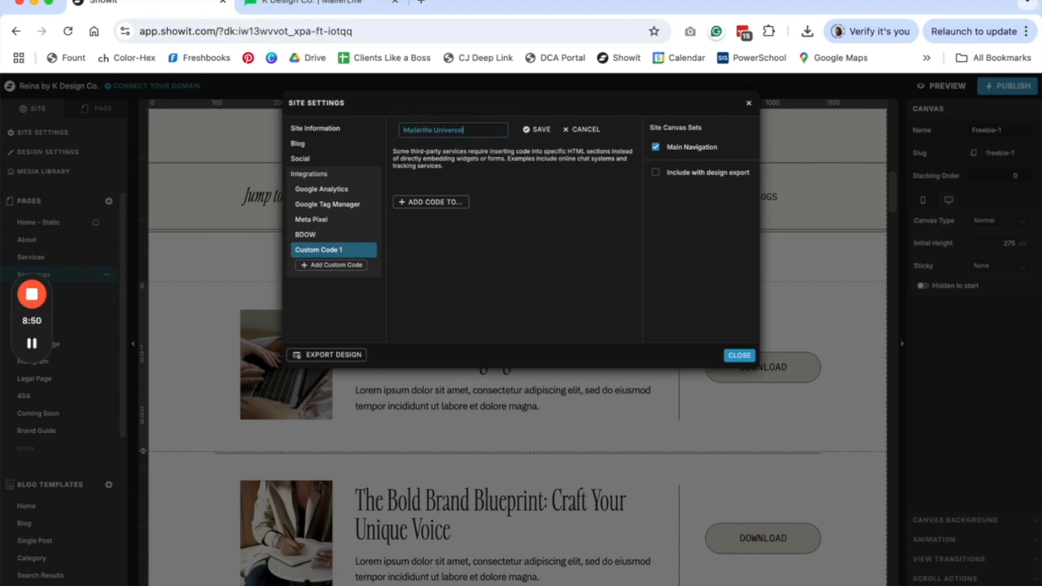
pyautogui.click(432, 204)
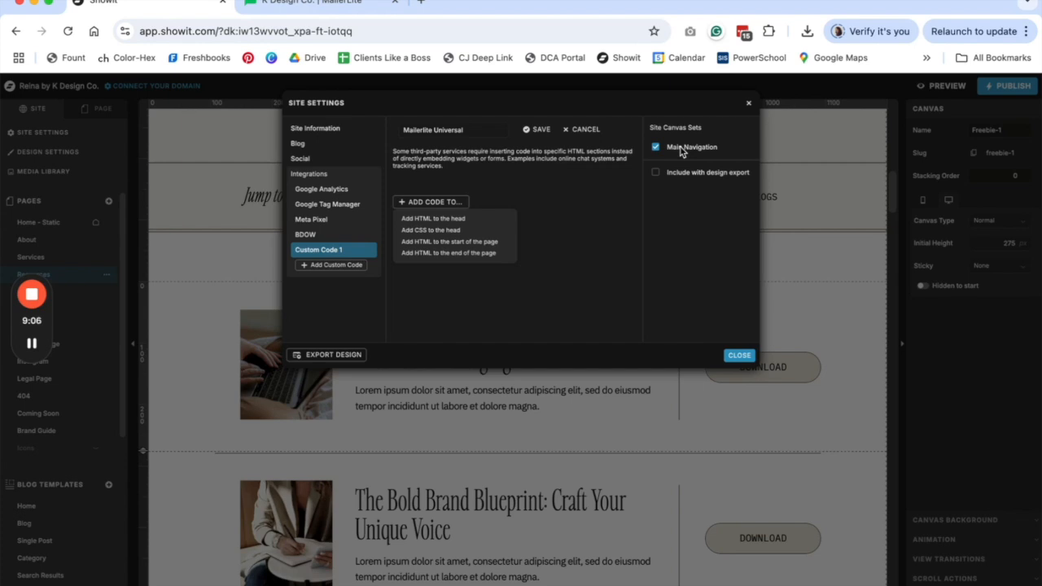
pyautogui.click(440, 218)
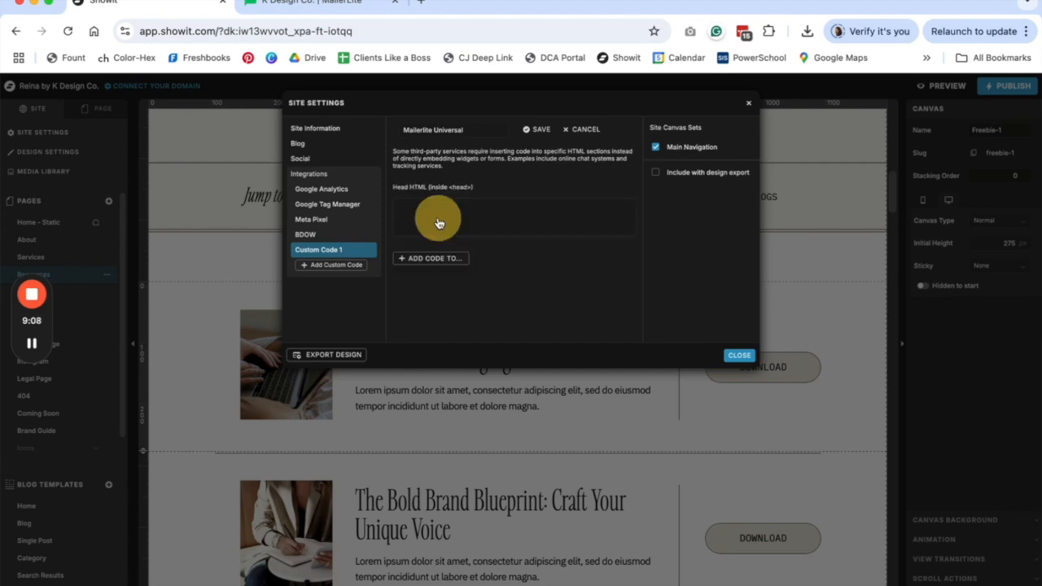
pyautogui.click(433, 217)
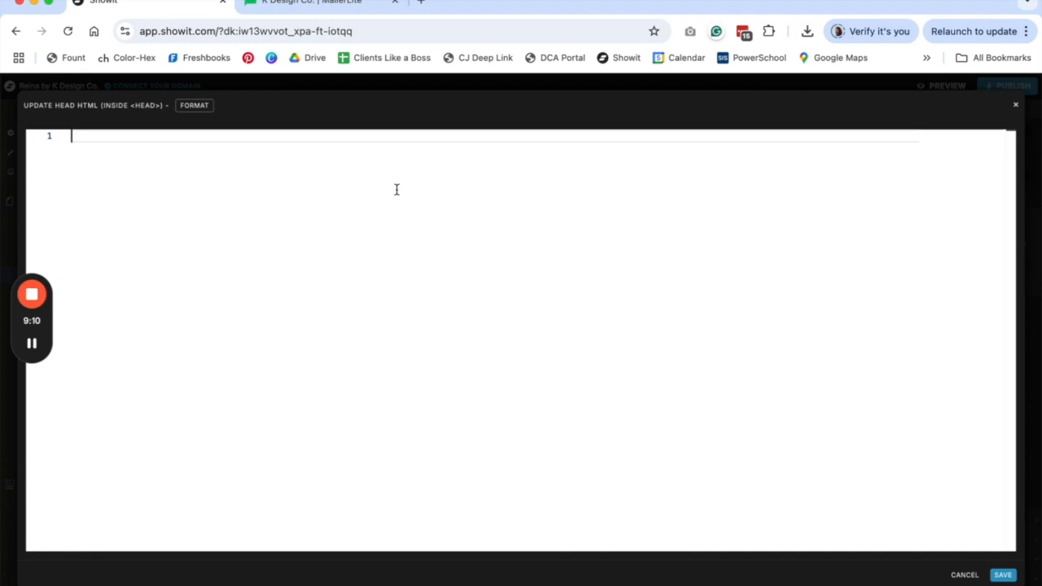
pyautogui.press('super+v')
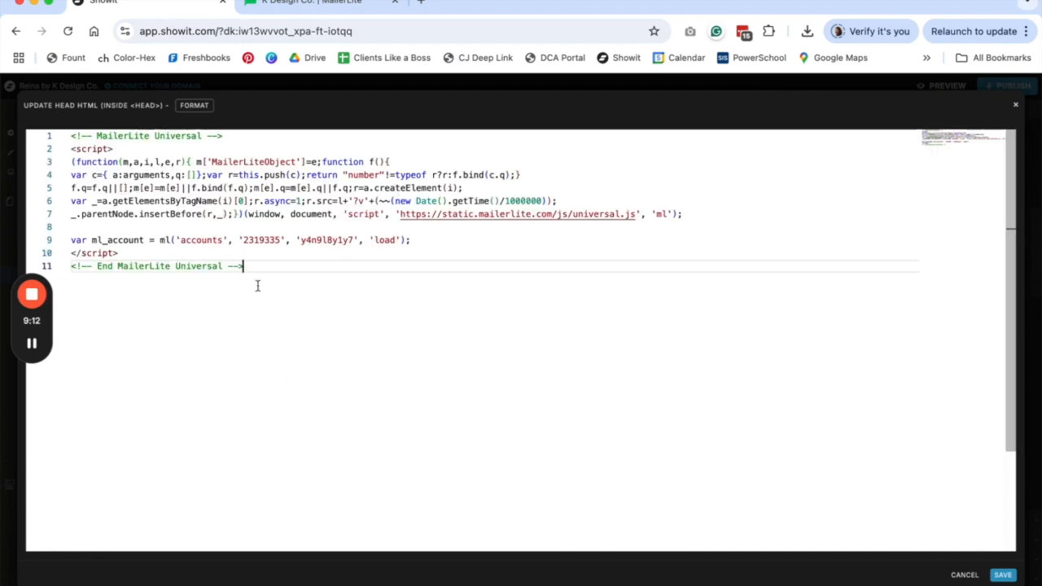
pyautogui.click(1004, 575)
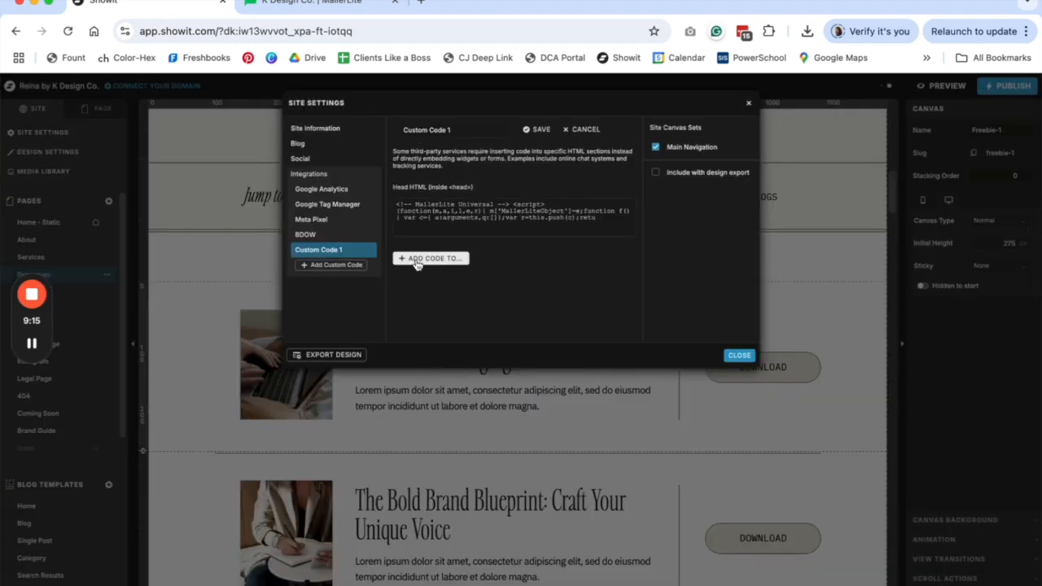
# - Name the custom code entry 'Mailerlite Universal' and close site settings
pyautogui.tripleClick(446, 129)
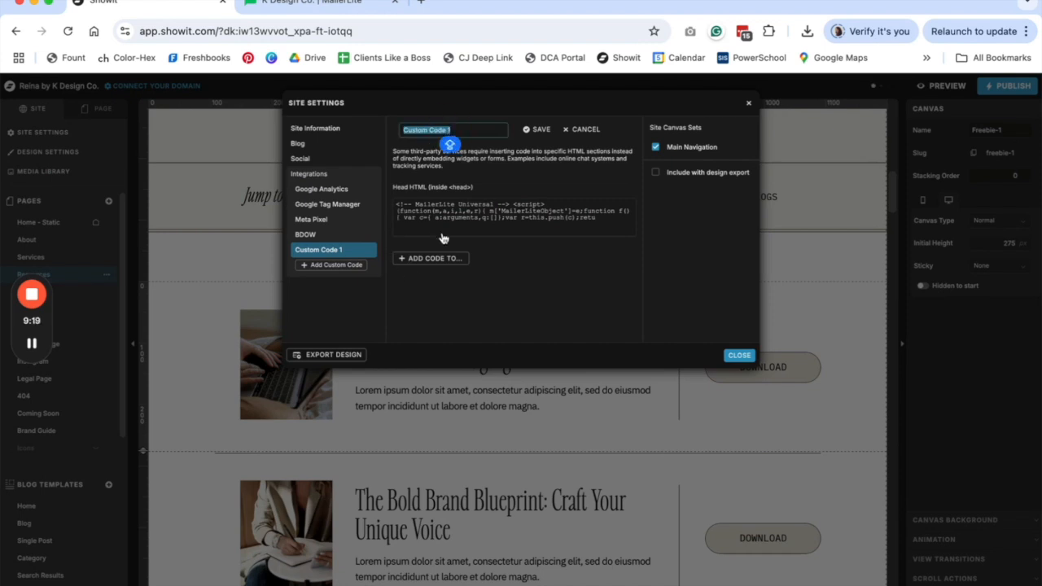
pyautogui.write('Ma')
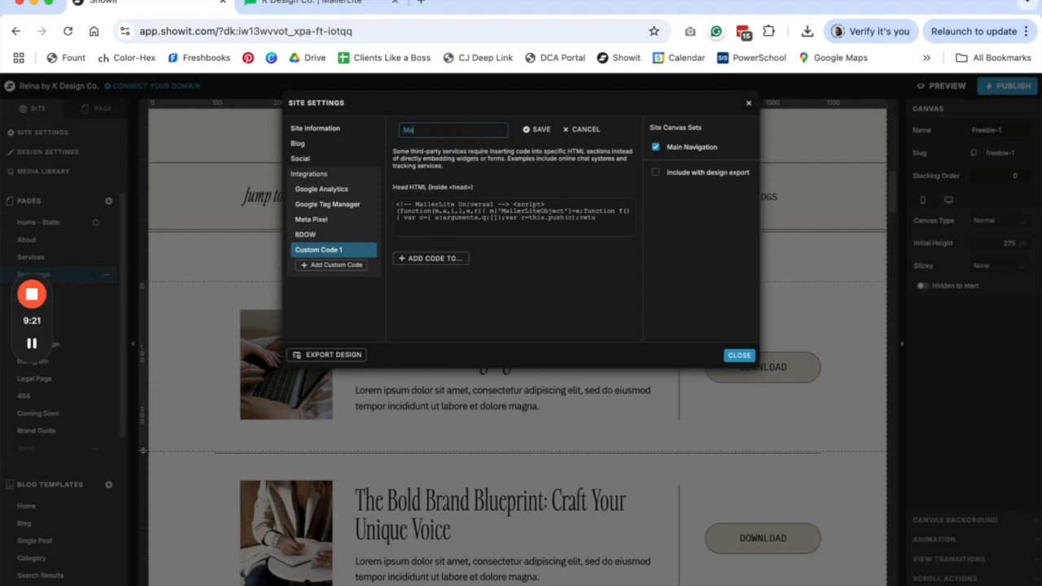
pyautogui.write('ilerlite Universal')
pyautogui.click(540, 129)
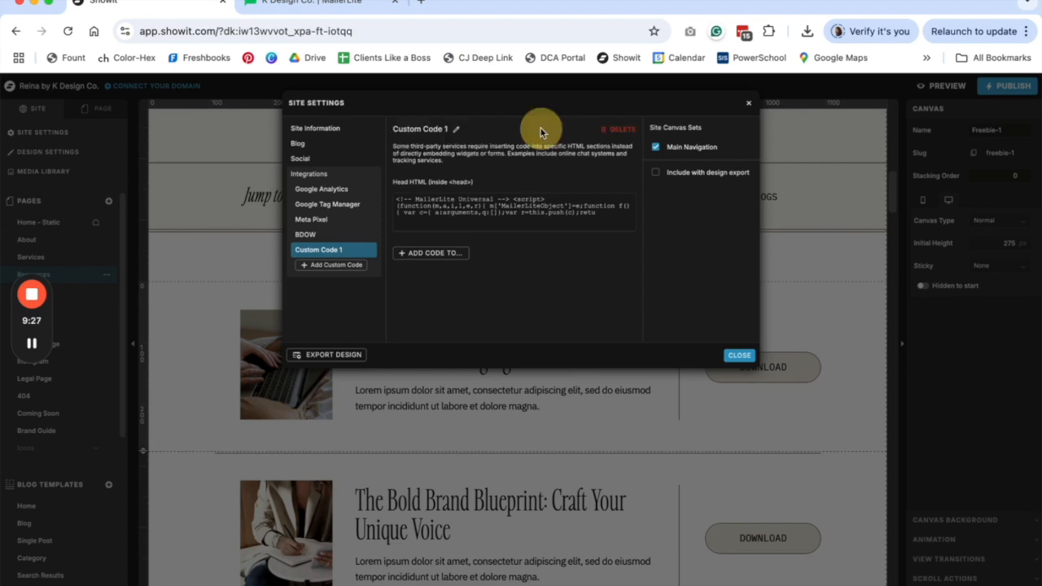
pyautogui.click(742, 358)
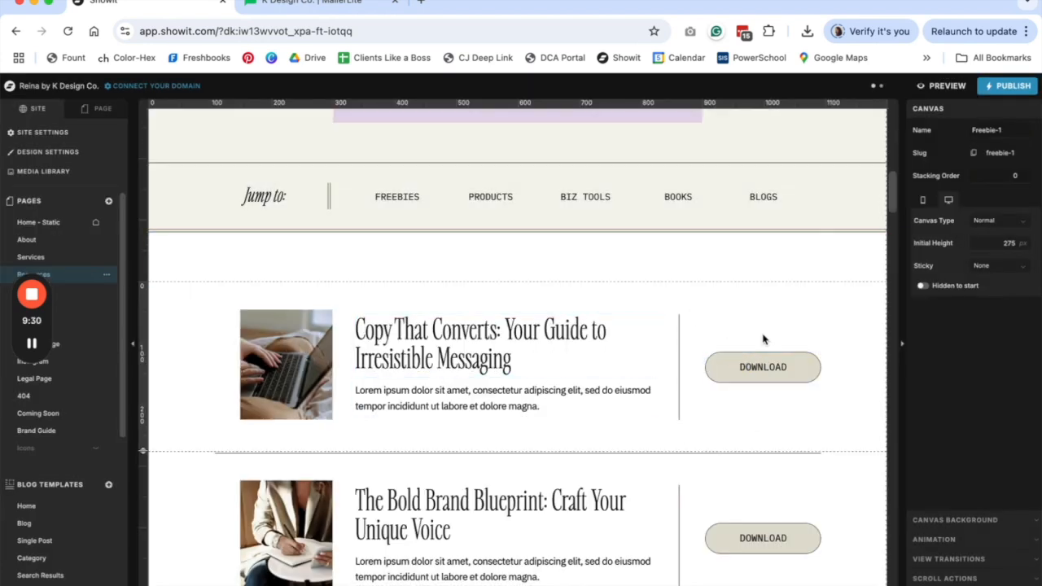
# - Select the first <script> block of MailerLite's Show pop-up on click event code for form 6085234
pyautogui.click(296, 8)
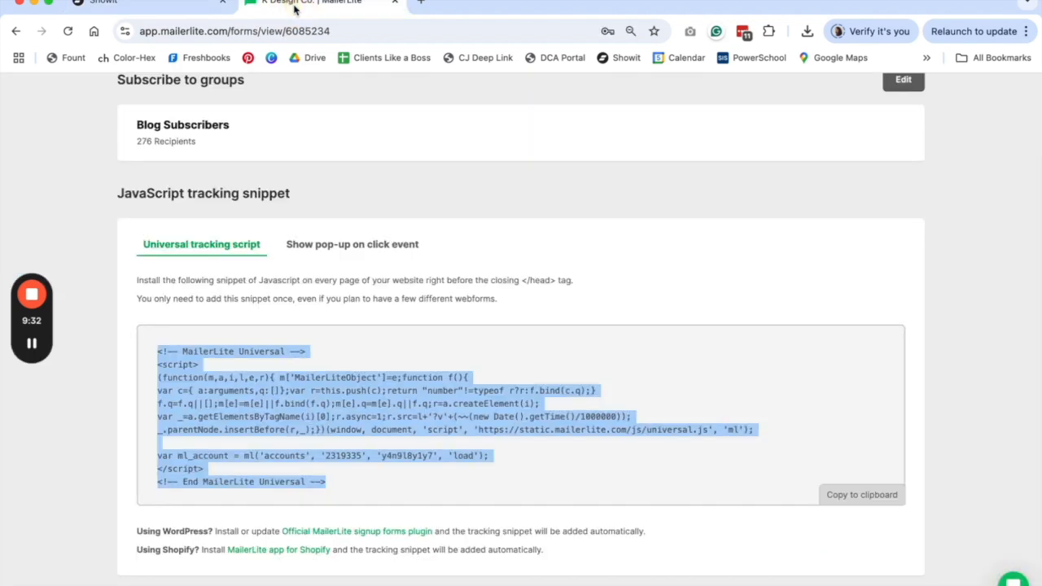
pyautogui.click(373, 250)
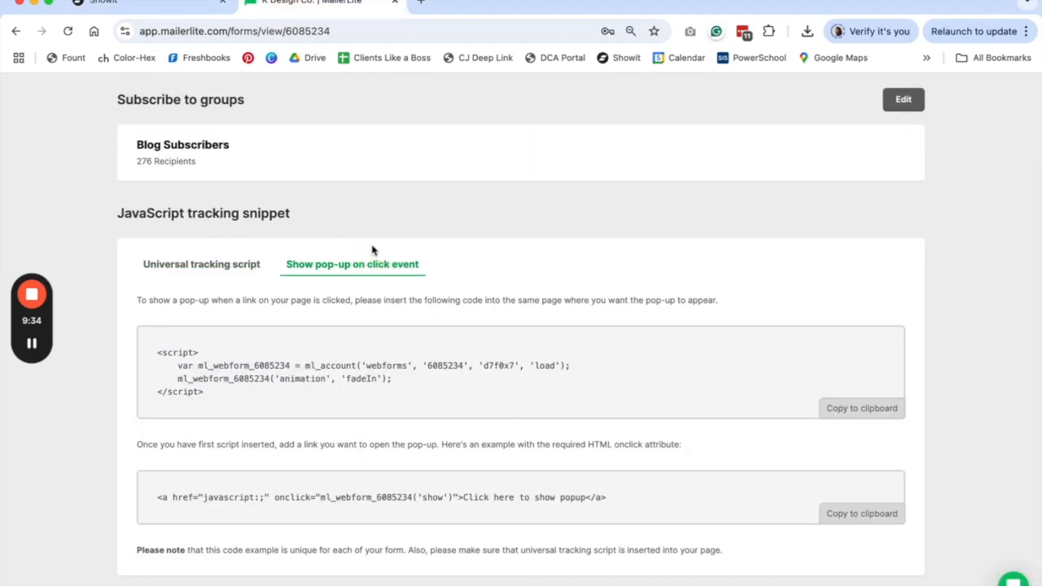
pyautogui.scroll(1, 414, 346)
pyautogui.moveTo(215, 398); pyautogui.dragTo(155, 351)
pyautogui.press('super+c')
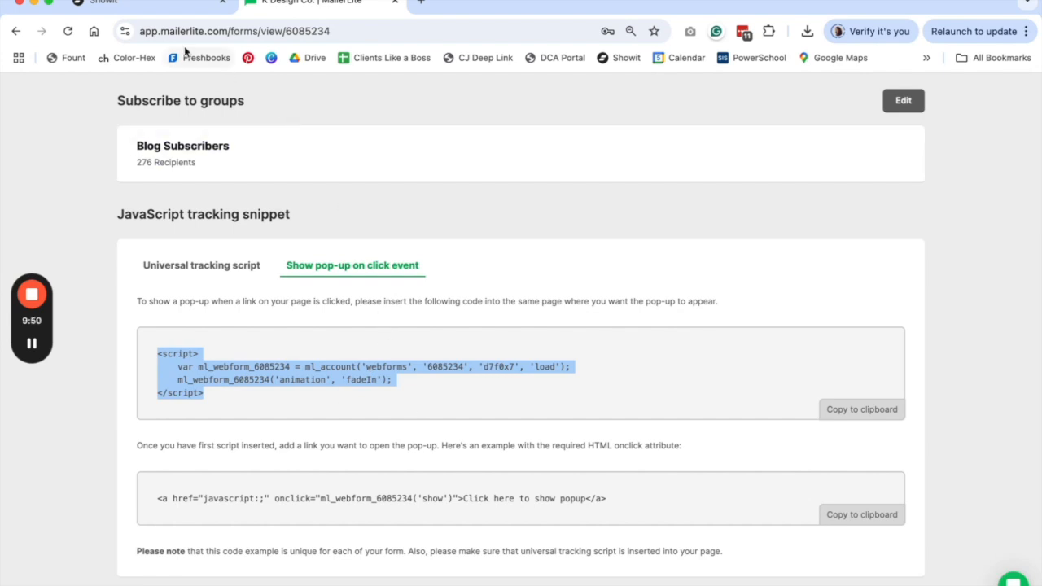
pyautogui.click(158, 7)
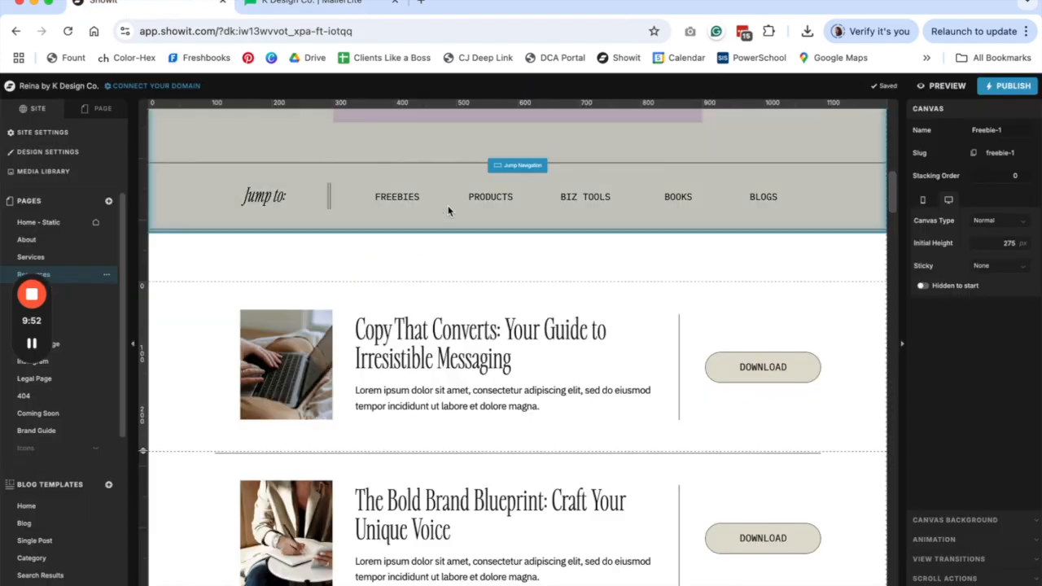
# - Paste the form 6085234 pop-up script into the Resources page's Custom Head HTML and save
pyautogui.click(96, 108)
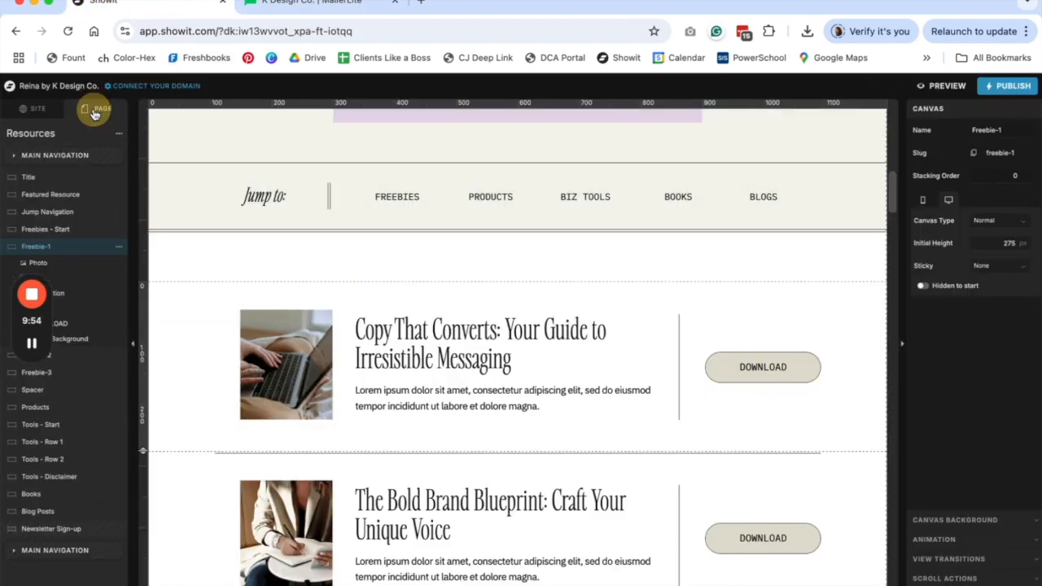
pyautogui.click(39, 133)
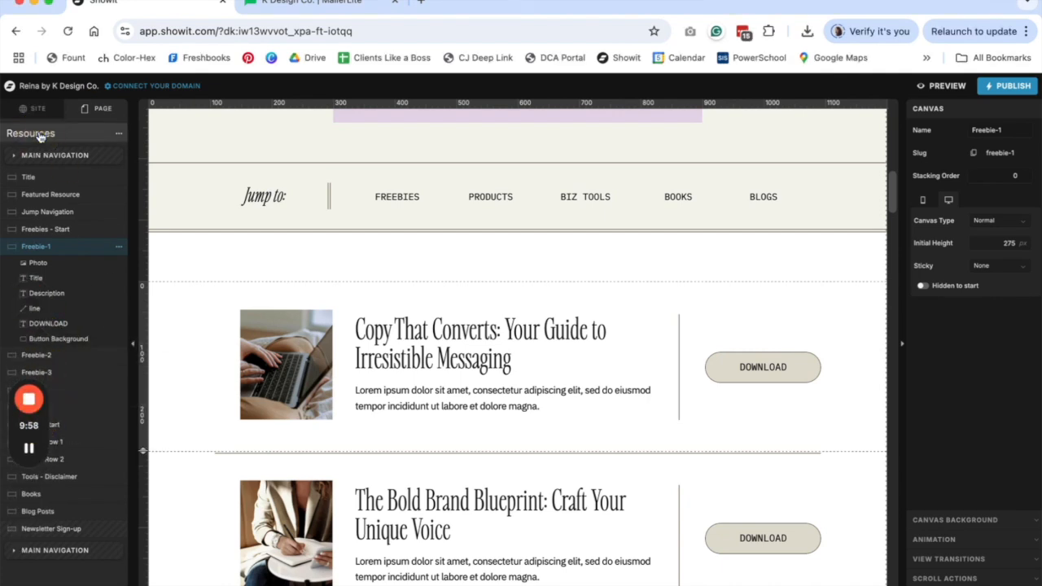
pyautogui.click(957, 576)
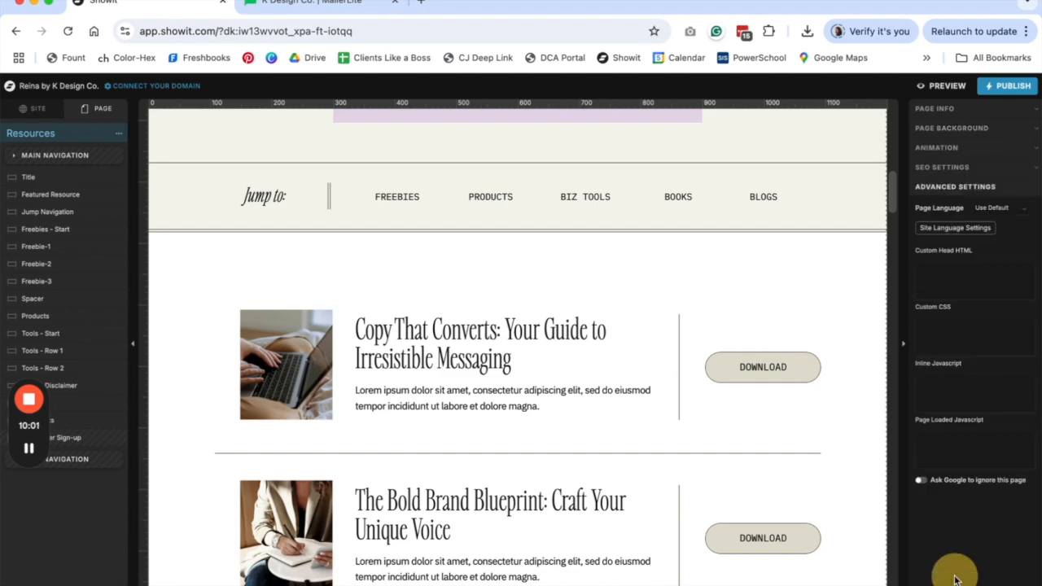
pyautogui.click(972, 281)
pyautogui.press('super+v')
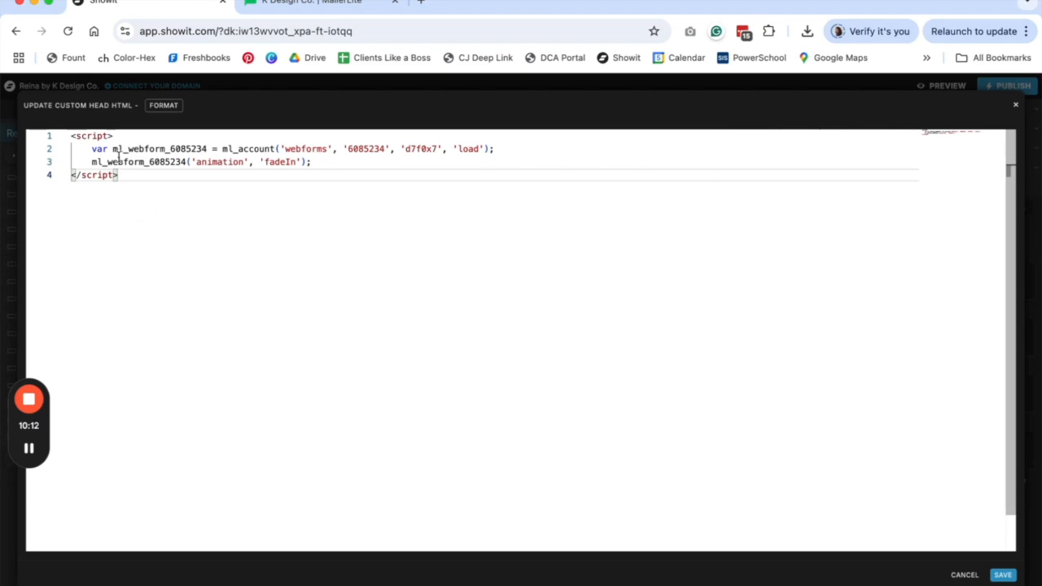
pyautogui.click(1006, 576)
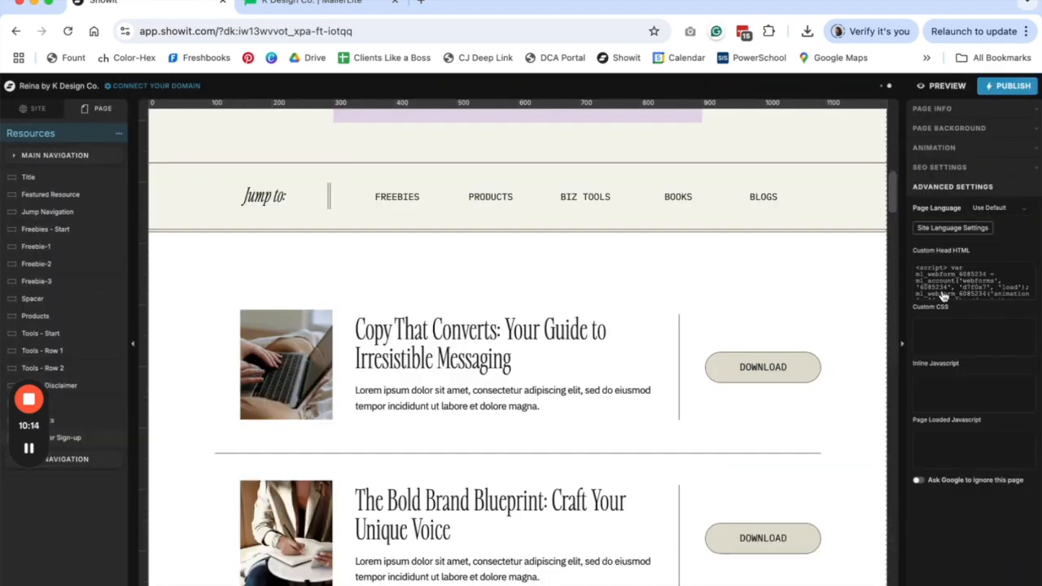
# - Copy MailerLite's example <a onclick> link code that opens pop-up 6085234
pyautogui.click(284, 11)
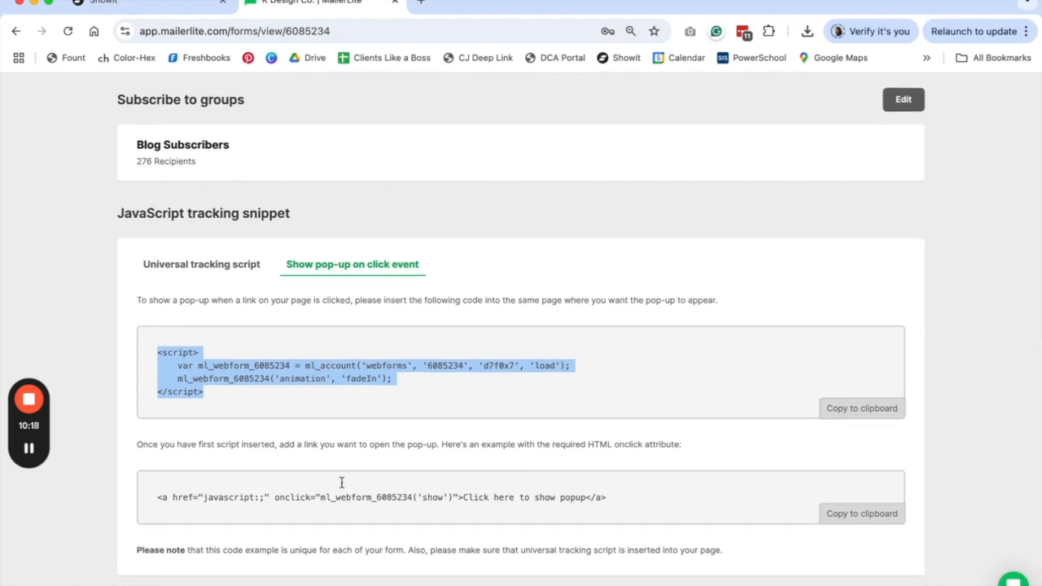
pyautogui.moveTo(609, 497); pyautogui.dragTo(139, 495)
pyautogui.press('super+c')
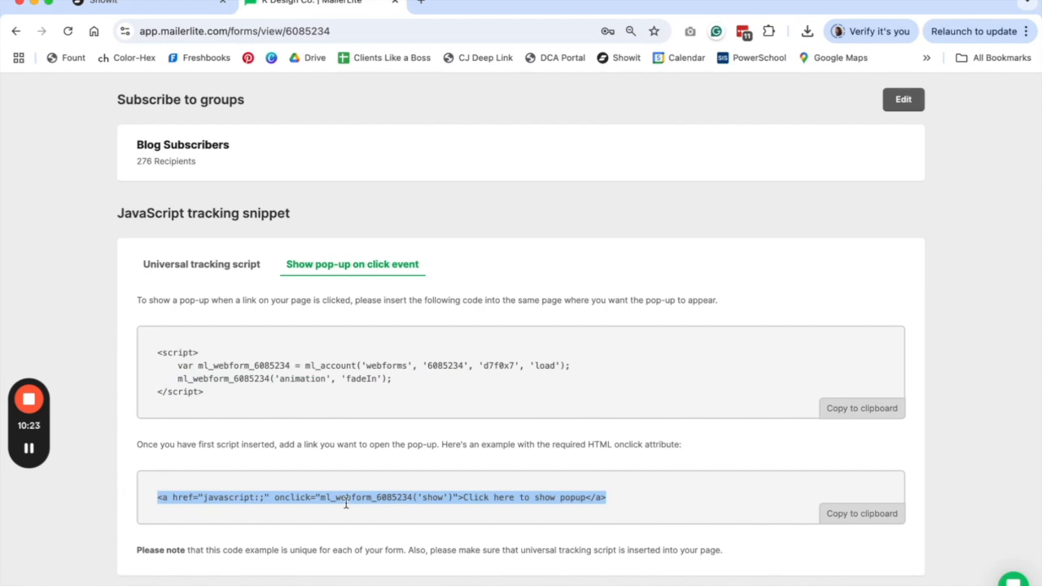
pyautogui.click(122, 4)
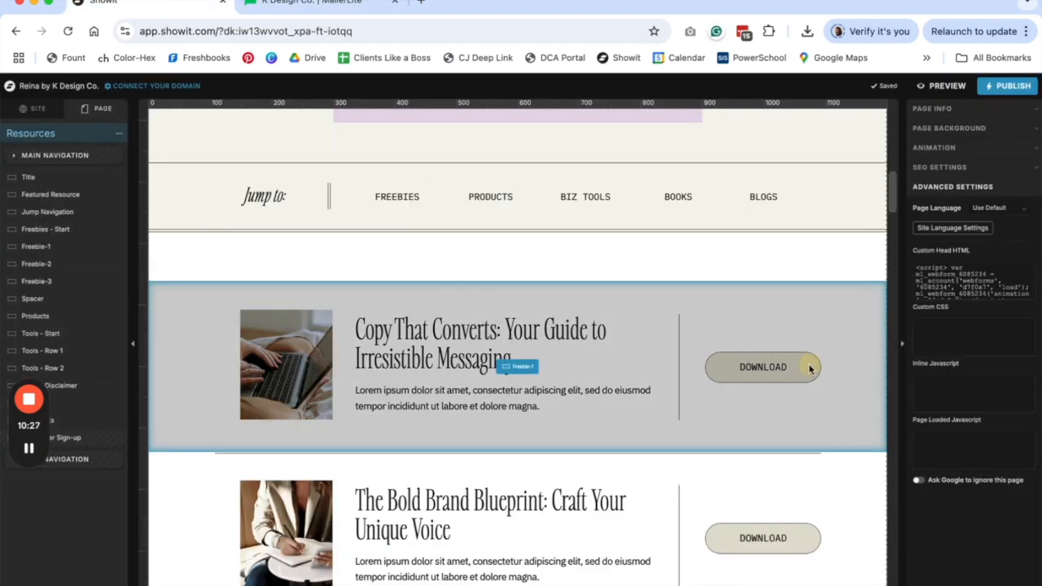
# - Paste the MailerLite pop-up anchor into the Freebie-1 DOWNLOAD text's HTML
pyautogui.click(810, 369)
pyautogui.click(786, 366)
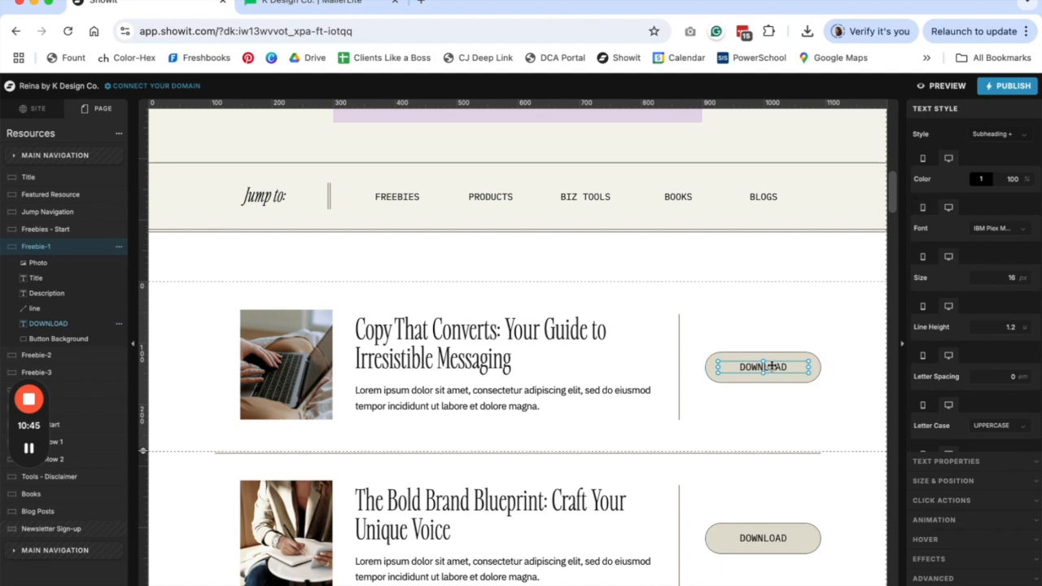
pyautogui.doubleClick(772, 366)
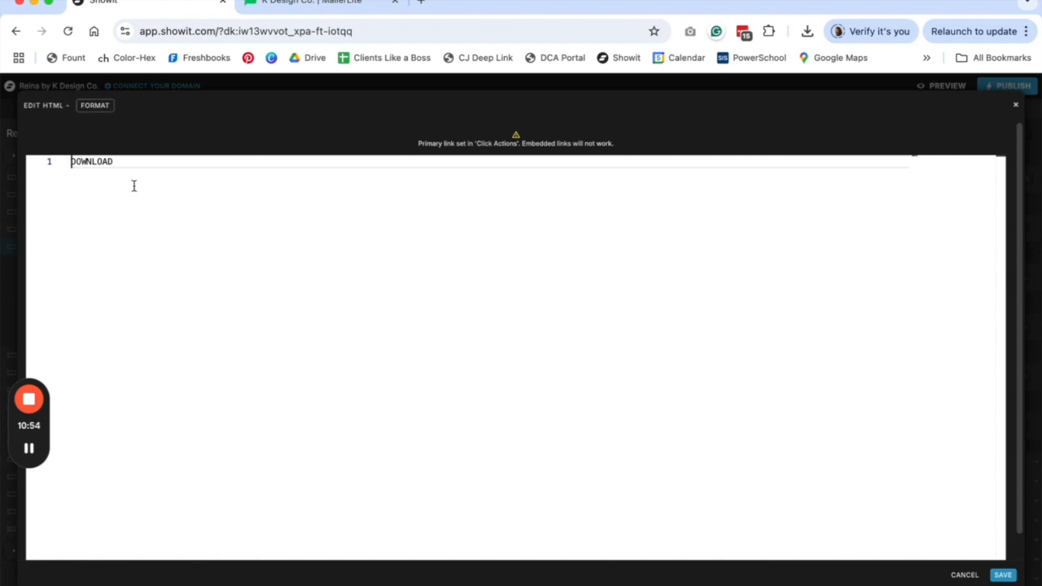
pyautogui.press('super+v')
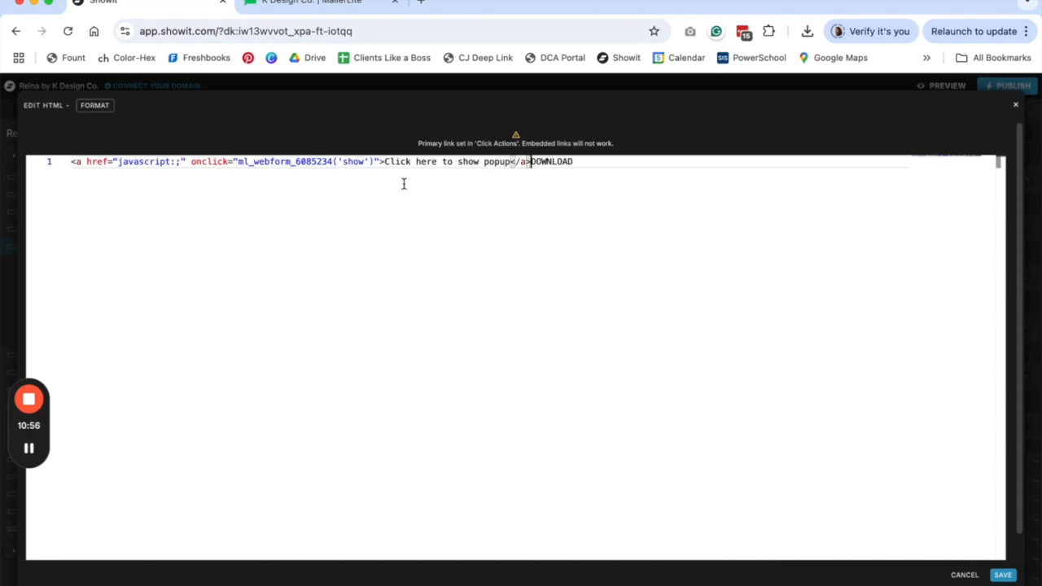
# - Replace the placeholder link wording with DOWNLOAD, remove the leftover word, and save the HTML
pyautogui.moveTo(582, 161); pyautogui.dragTo(537, 160)
pyautogui.hotkey('ctrl', 'c')
pyautogui.press('BackSpace')
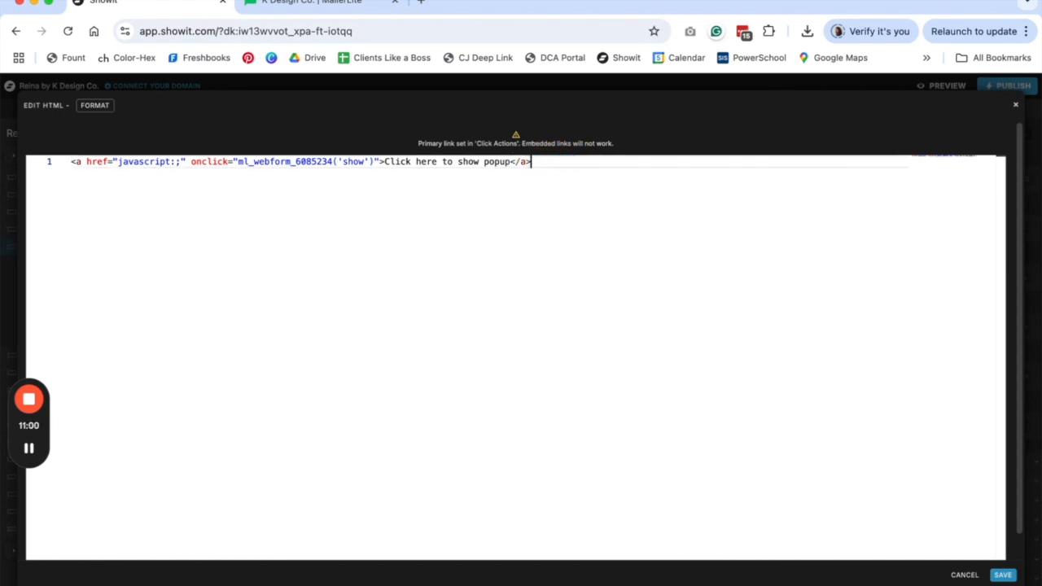
pyautogui.moveTo(510, 161); pyautogui.dragTo(386, 162)
pyautogui.hotkey('ctrl', 'v')
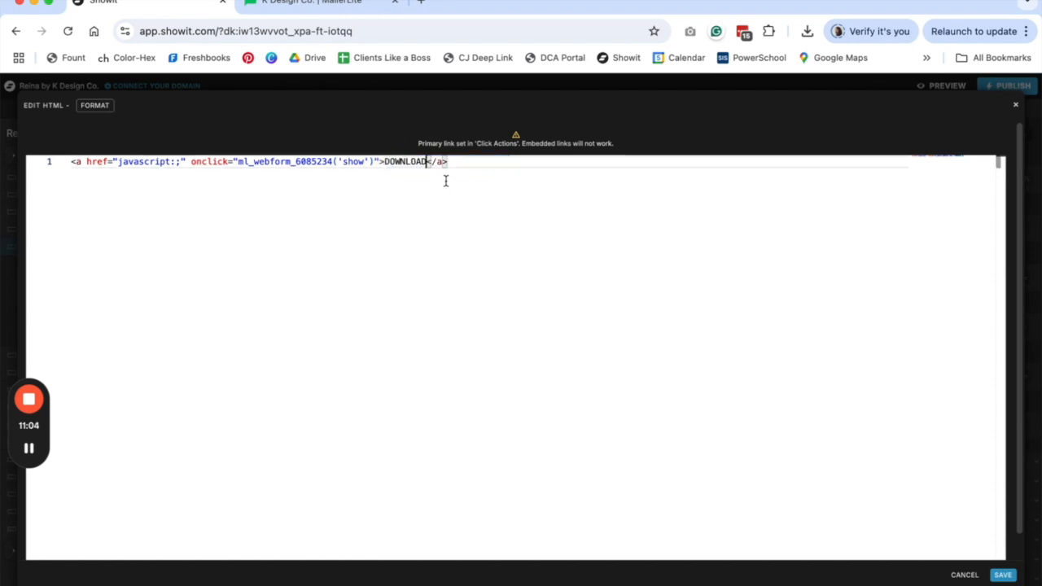
pyautogui.click(384, 165)
pyautogui.click(455, 166)
pyautogui.click(383, 162)
pyautogui.click(431, 162)
pyautogui.click(1002, 575)
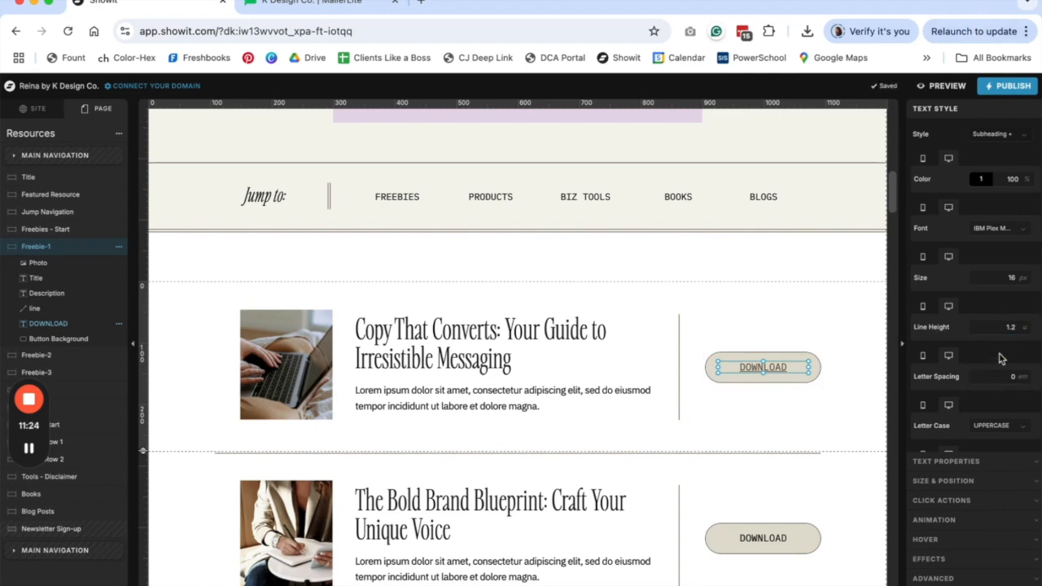
# - Set the inline link format to No Underline, then reselect the DOWNLOAD text to check its link settings
pyautogui.scroll(-5, 1001, 358)
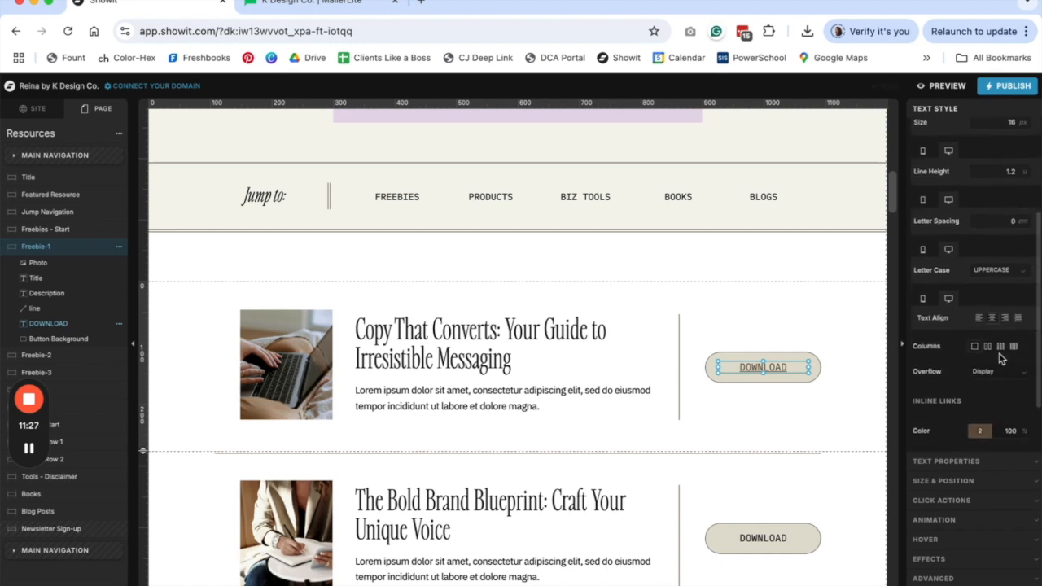
pyautogui.scroll(-1, 1001, 358)
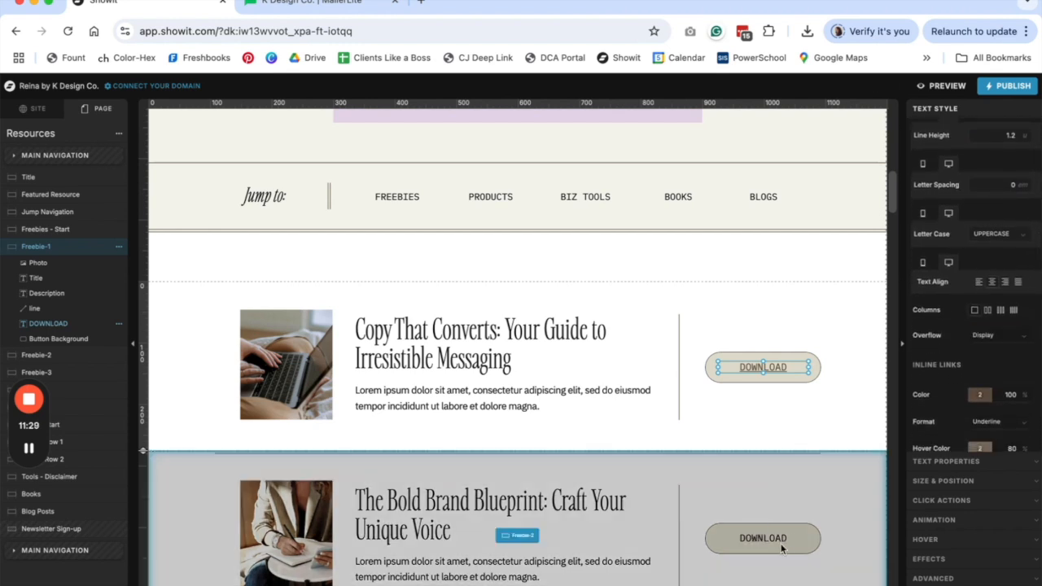
pyautogui.scroll(-1, 1038, 261)
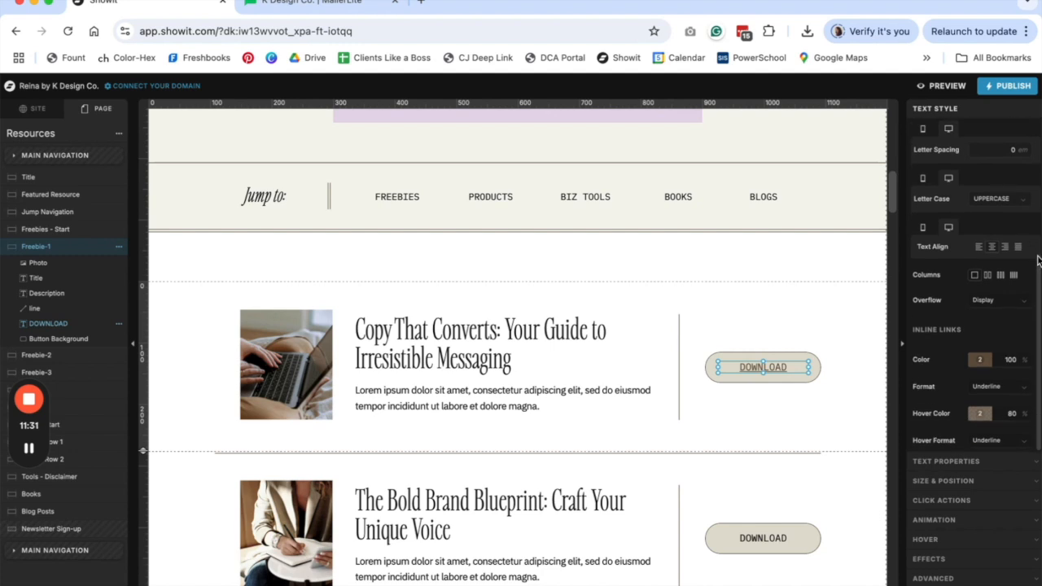
pyautogui.click(987, 391)
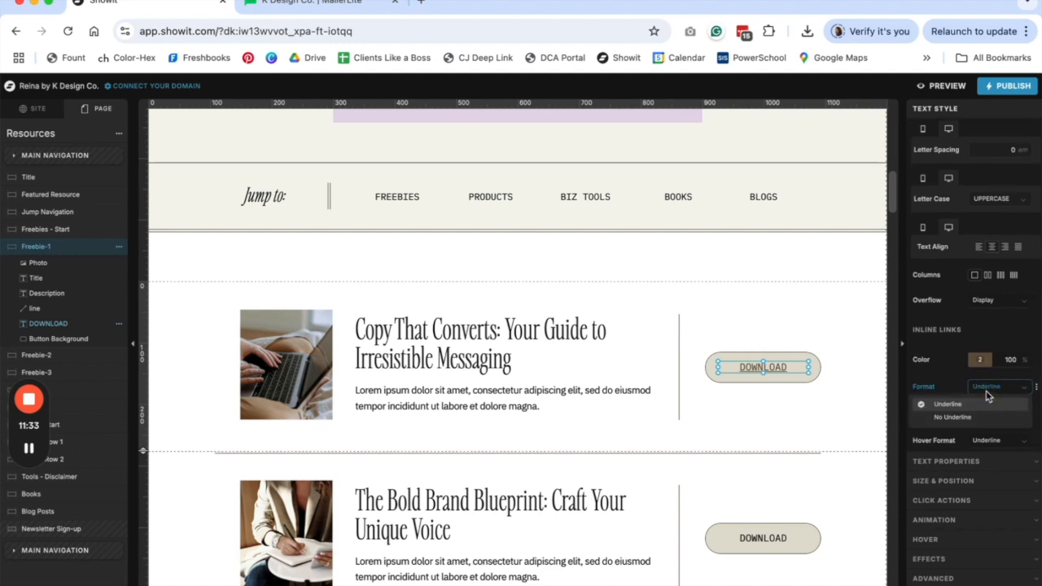
pyautogui.click(989, 414)
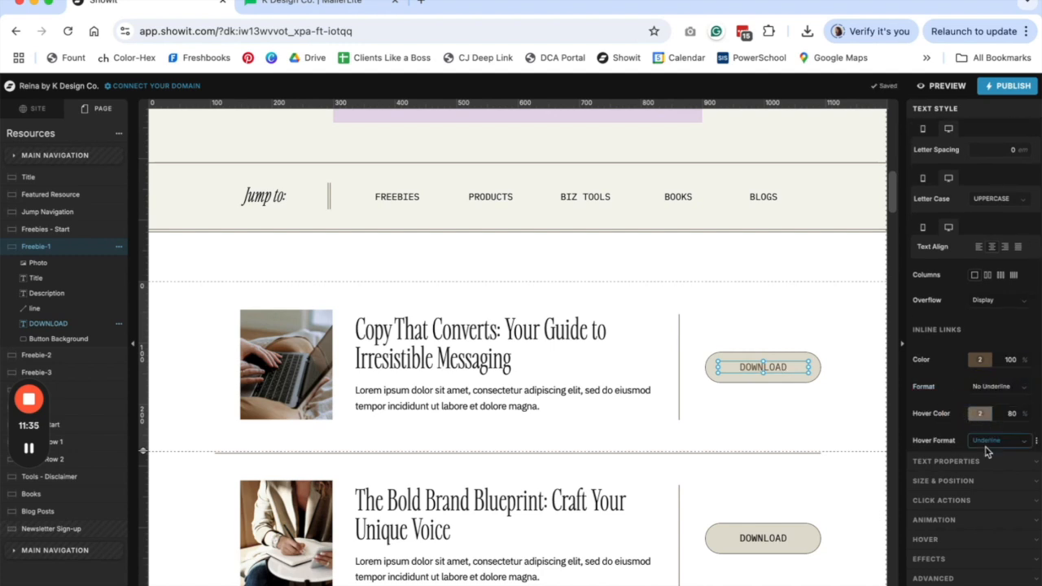
pyautogui.click(980, 359)
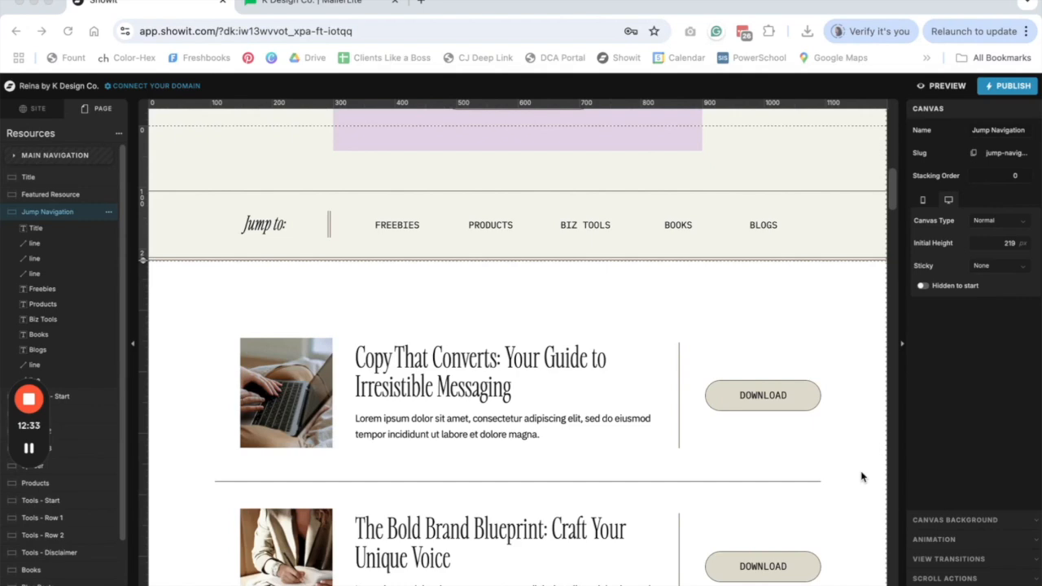
pyautogui.click(779, 399)
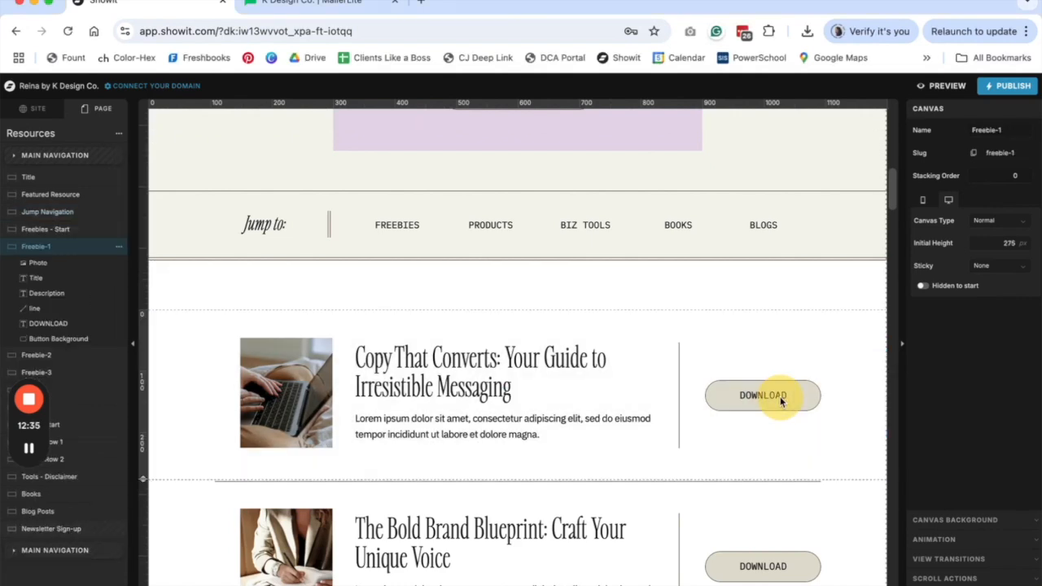
pyautogui.click(779, 397)
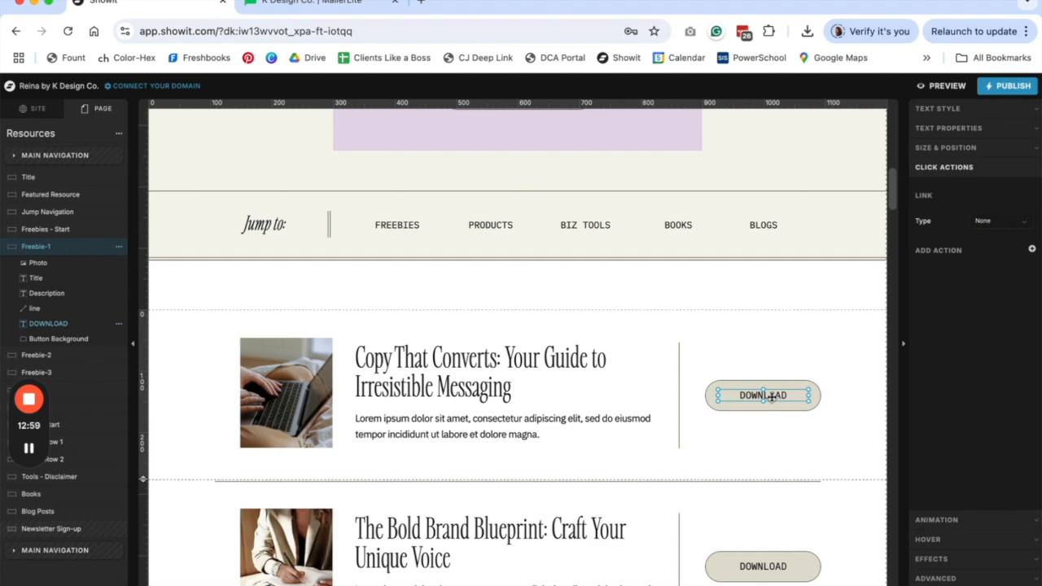
# - Preview the site in a new tab and open the freebie pop-up from the first DOWNLOAD button
pyautogui.click(940, 85)
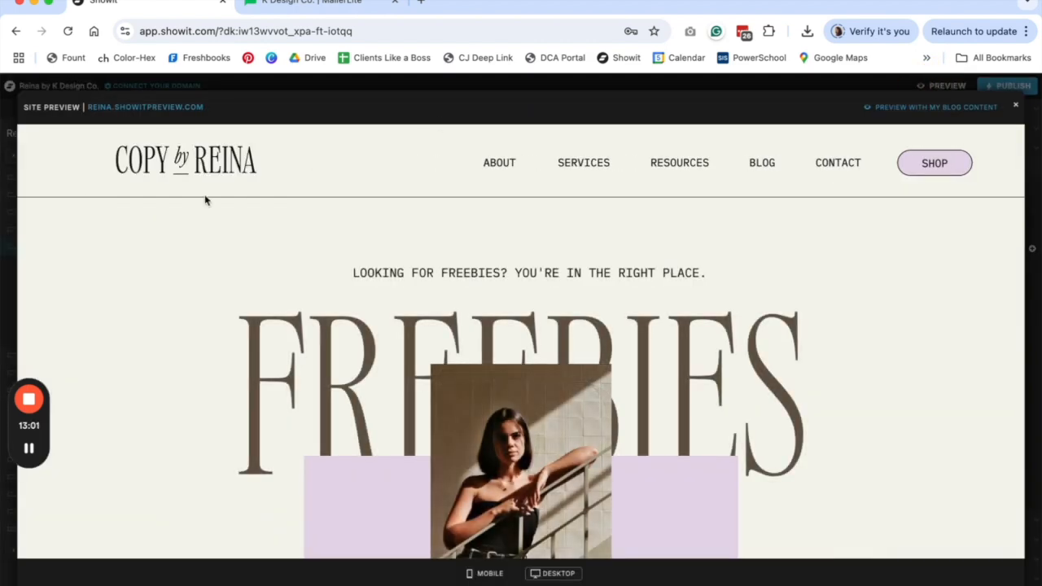
pyautogui.click(144, 107)
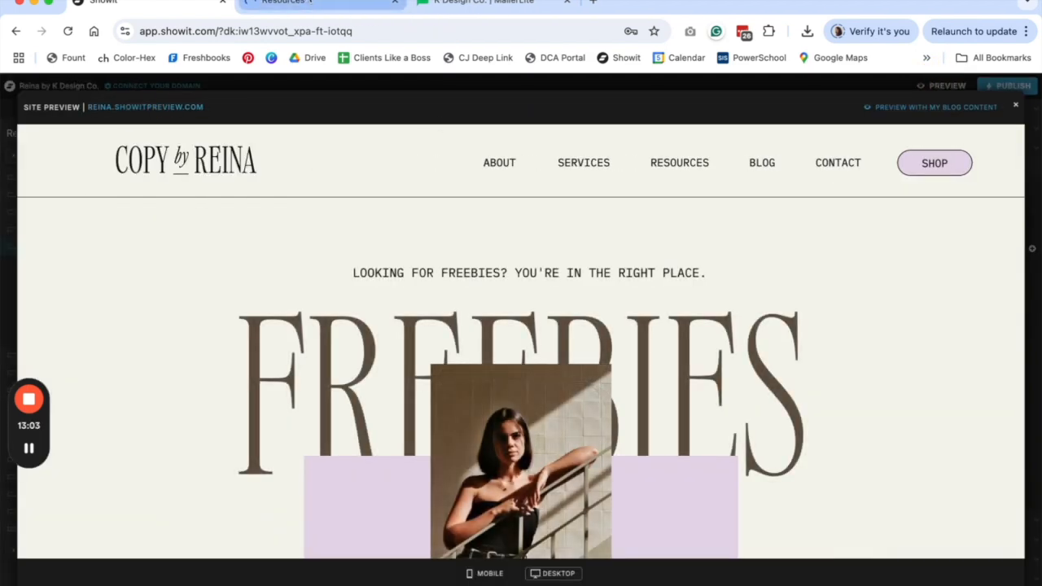
pyautogui.click(310, 2)
pyautogui.scroll(-10, 537, 353)
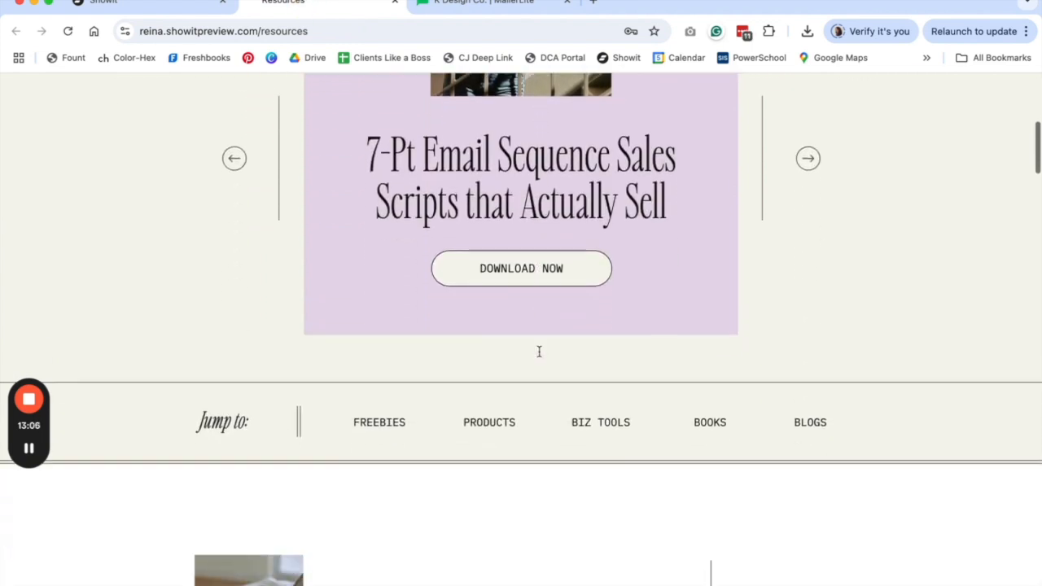
pyautogui.scroll(-5, 539, 352)
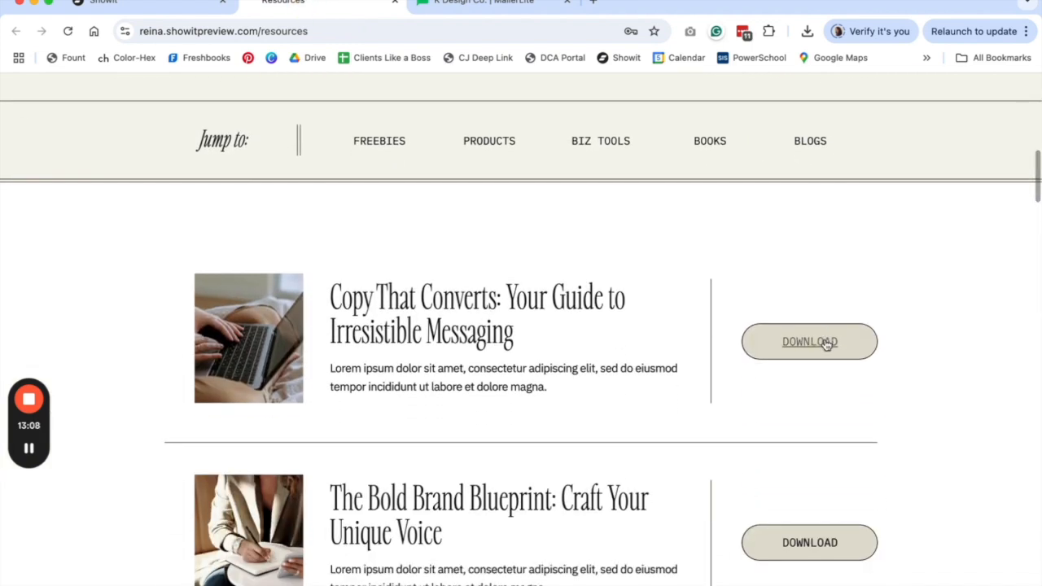
pyautogui.click(826, 344)
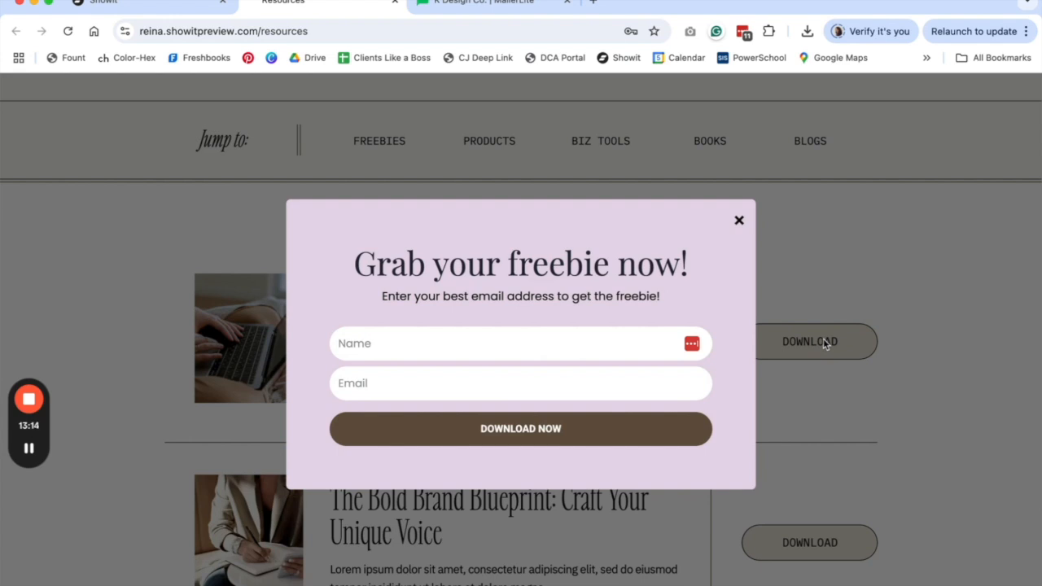
# - Fill the pop-up with a test name and e-mail address and submit the sign-up
pyautogui.click(349, 343)
pyautogui.write('Kristin')
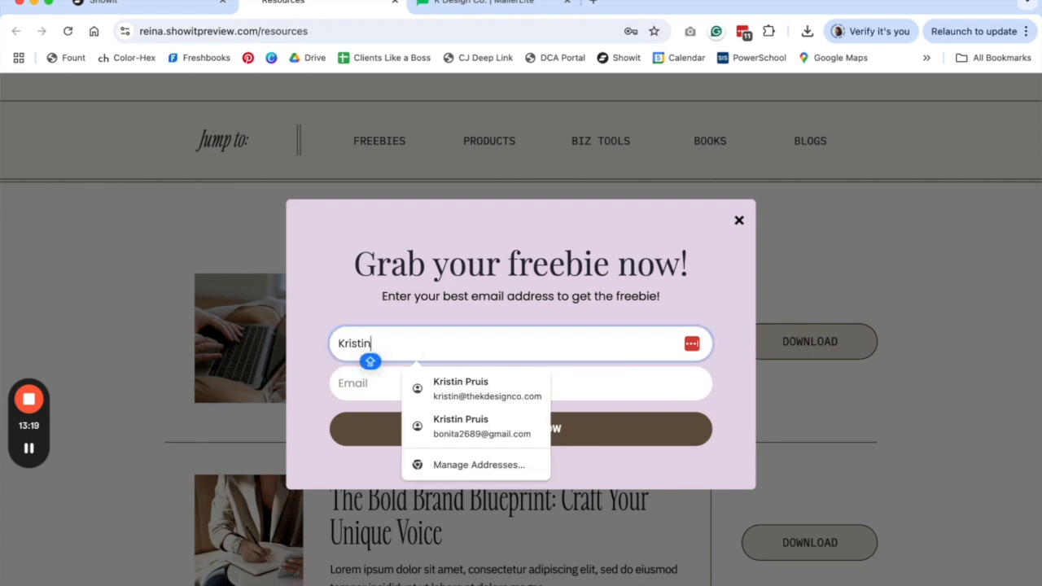
pyautogui.click(366, 376)
pyautogui.write('KRIS')
pyautogui.press('BackSpace')
pyautogui.press('BackSpace')
pyautogui.press('BackSpace')
pyautogui.press('BackSpace')
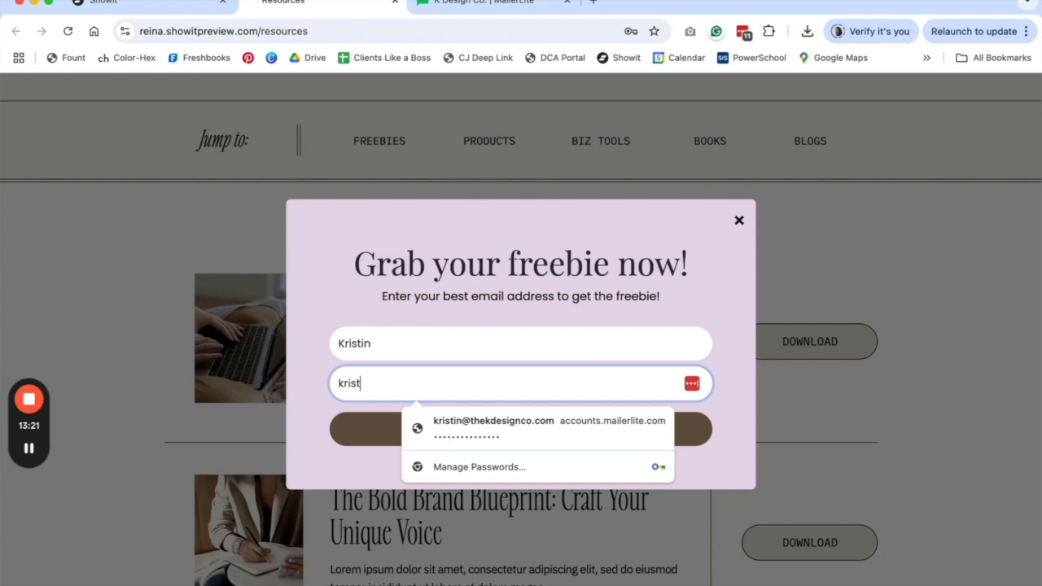
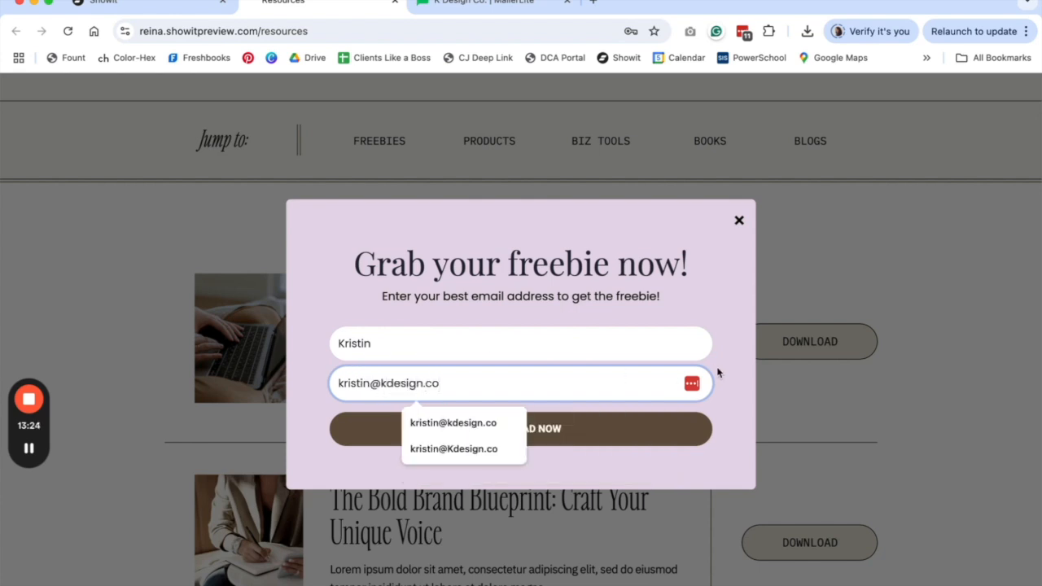
pyautogui.click(605, 428)
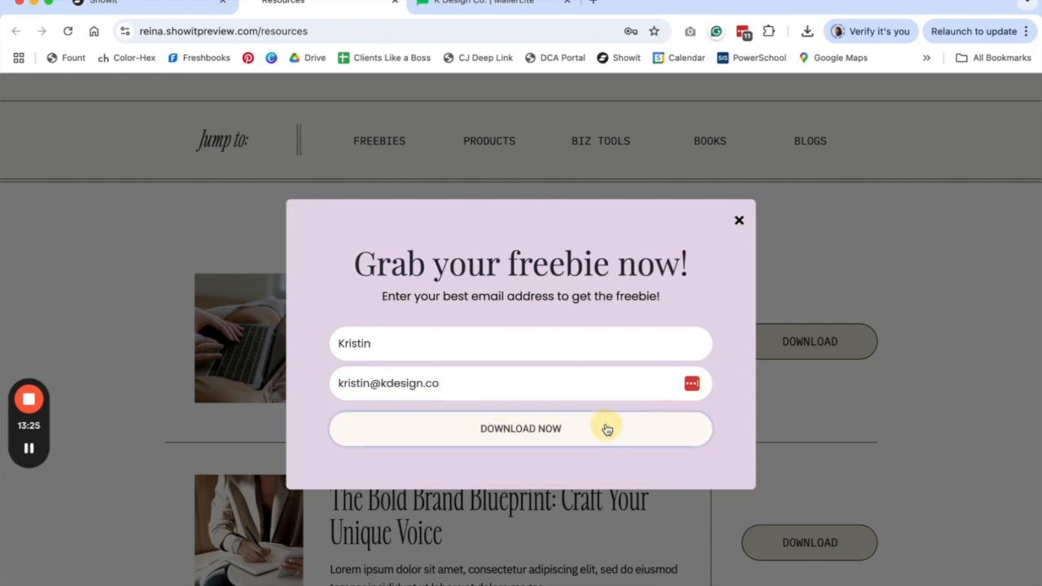